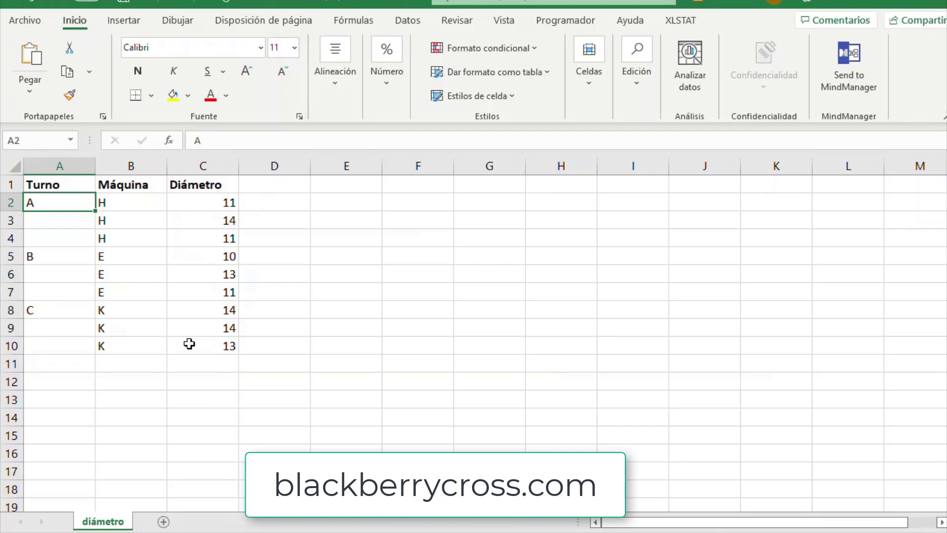
Select only the blank cells in the A1:C10 table using Go To Special > Blanks
left_click(62, 185)
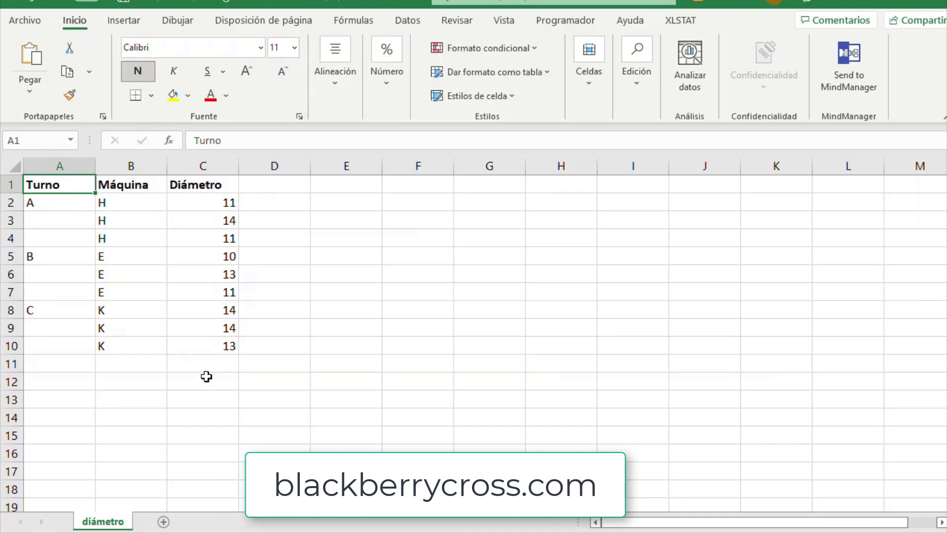
key("ctrl+a")
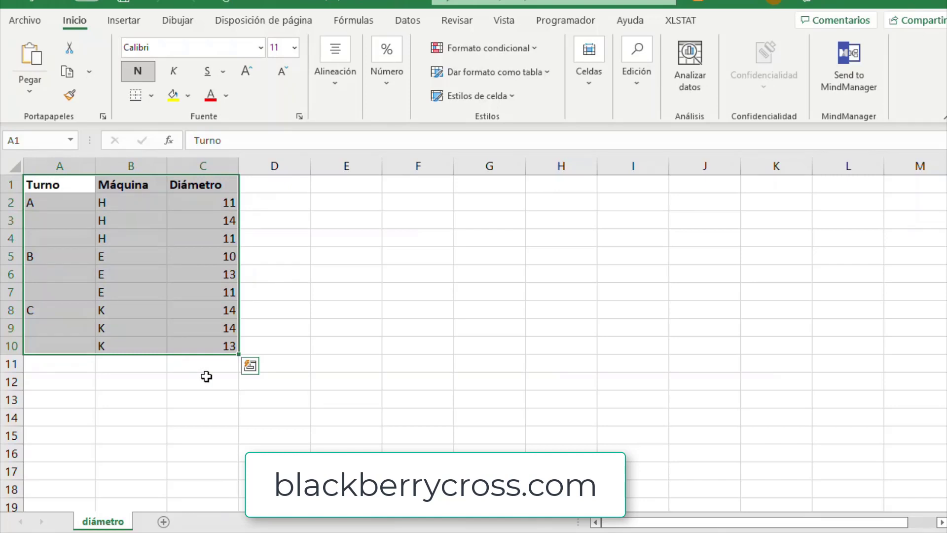
key("F5")
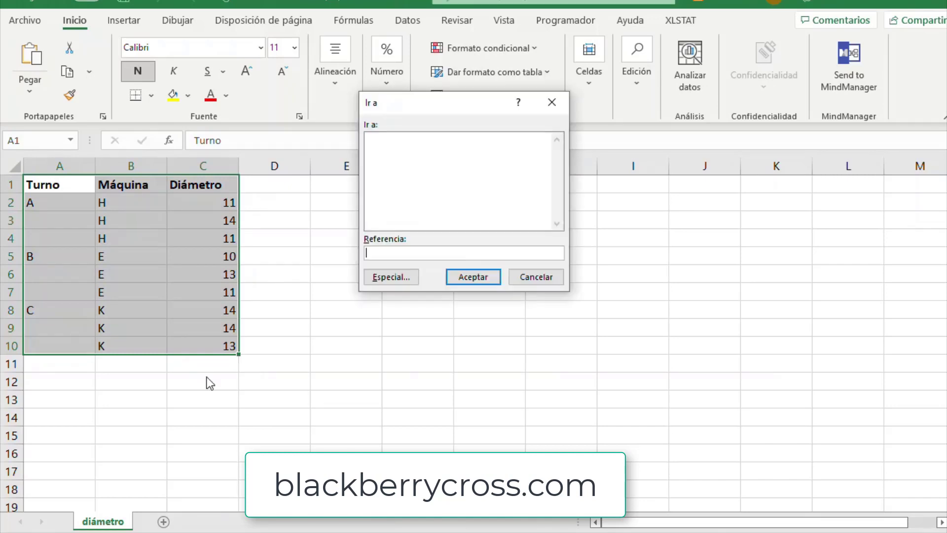
left_click(392, 278)
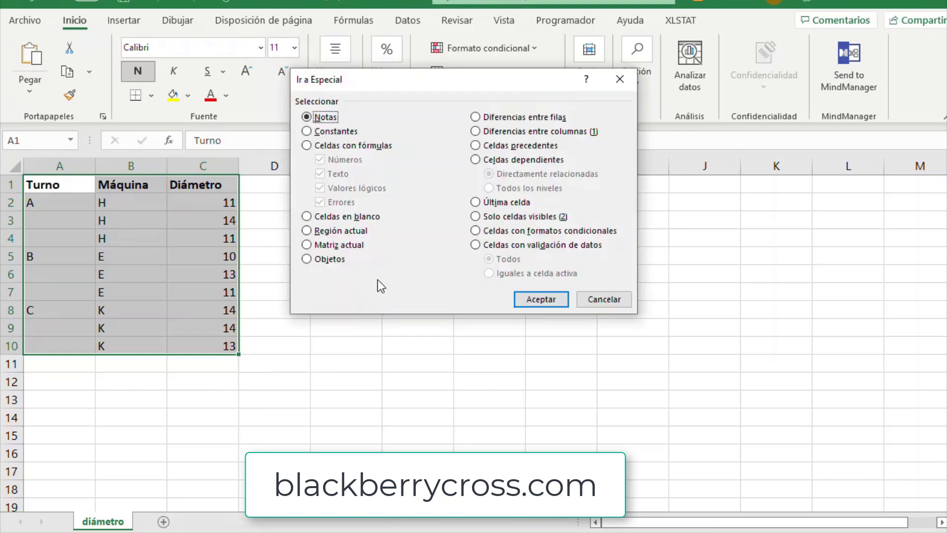
left_click(338, 217)
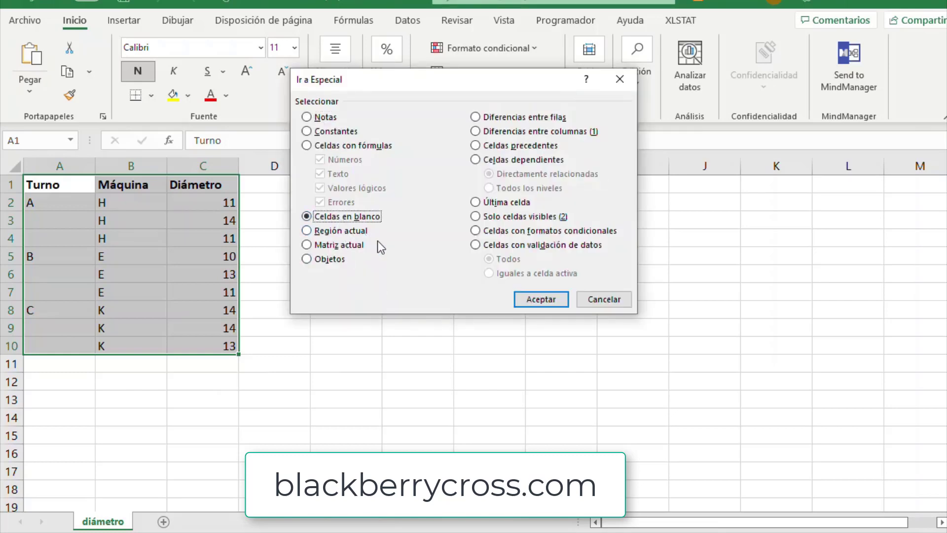
left_click(527, 301)
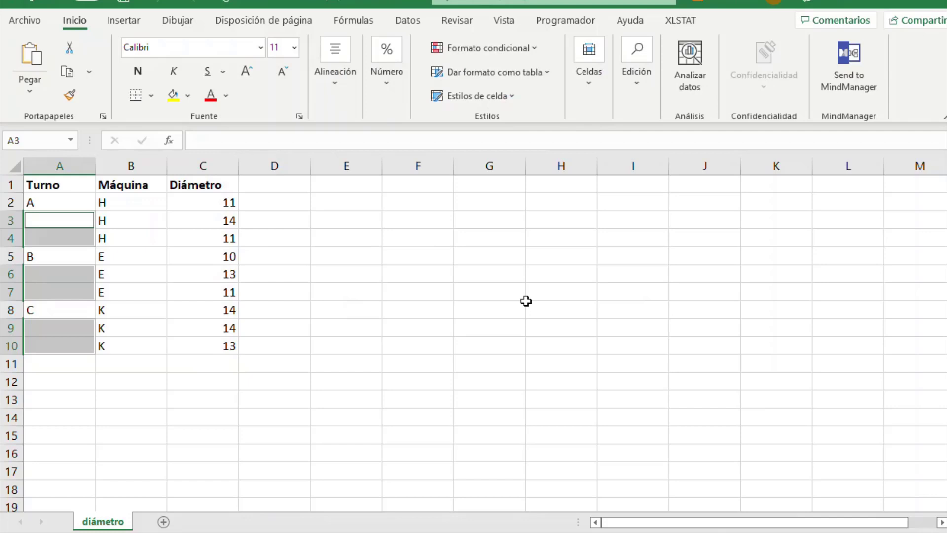
Fill the blank cells with =A2 via Ctrl+Enter so every Turno row shows its shift letter
type("=")
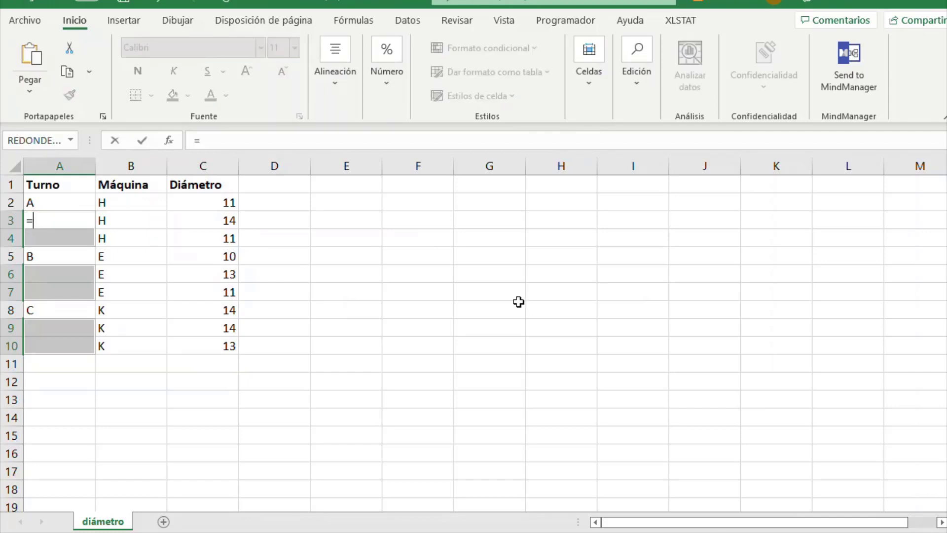
left_click(52, 202)
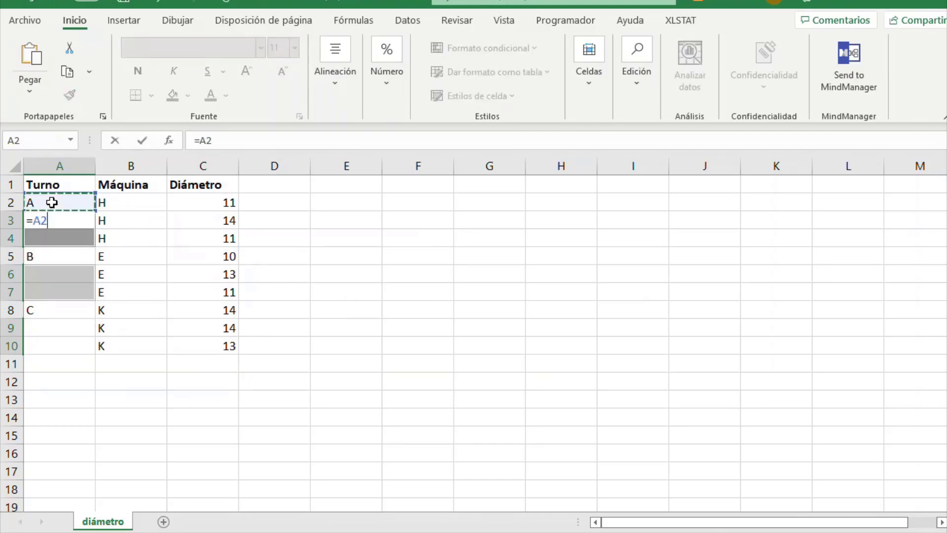
key("ctrl+Return")
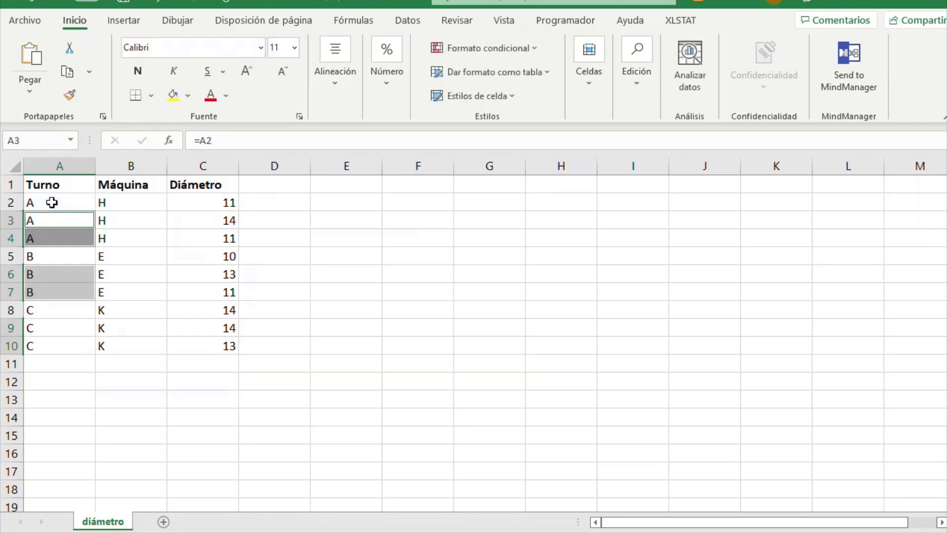
left_click(288, 280)
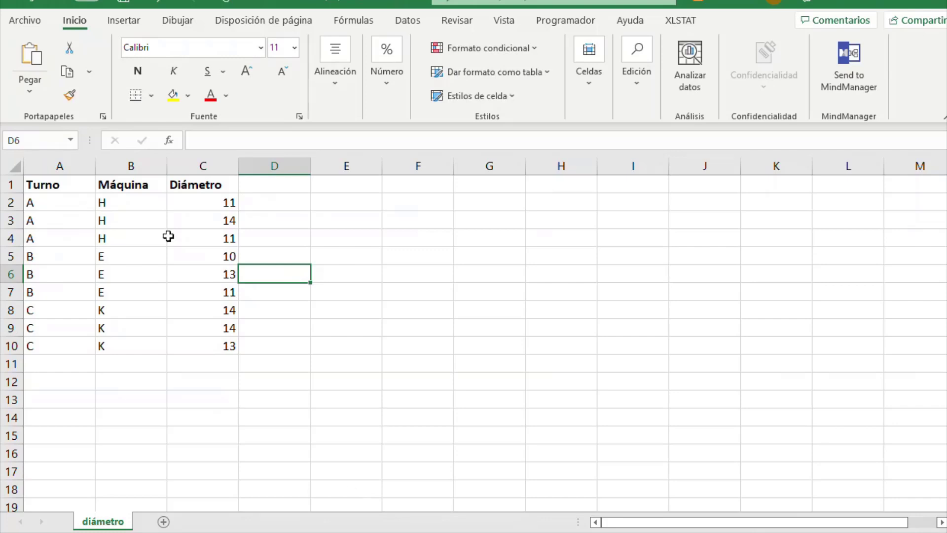
left_click(57, 186)
Undo the fill so Turno shows only A, B, C in rows 2, 5, 8, then reselect A1:C10
left_click_drag(57, 185, 59, 346)
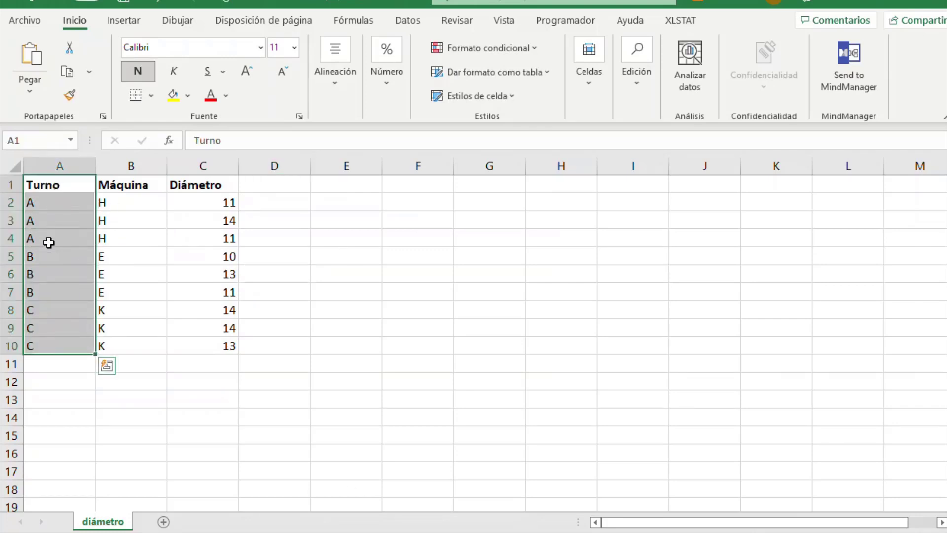
left_click(56, 204)
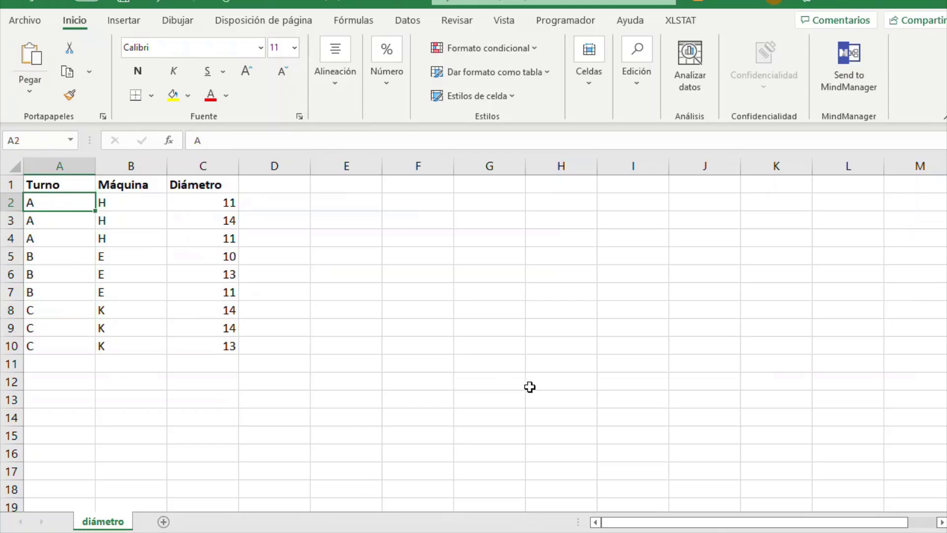
key("ctrl+z")
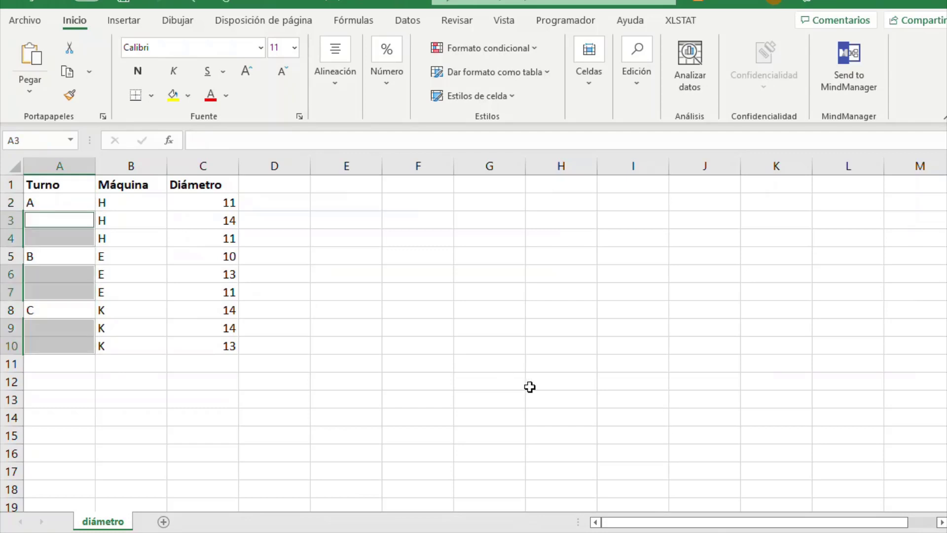
left_click(530, 387)
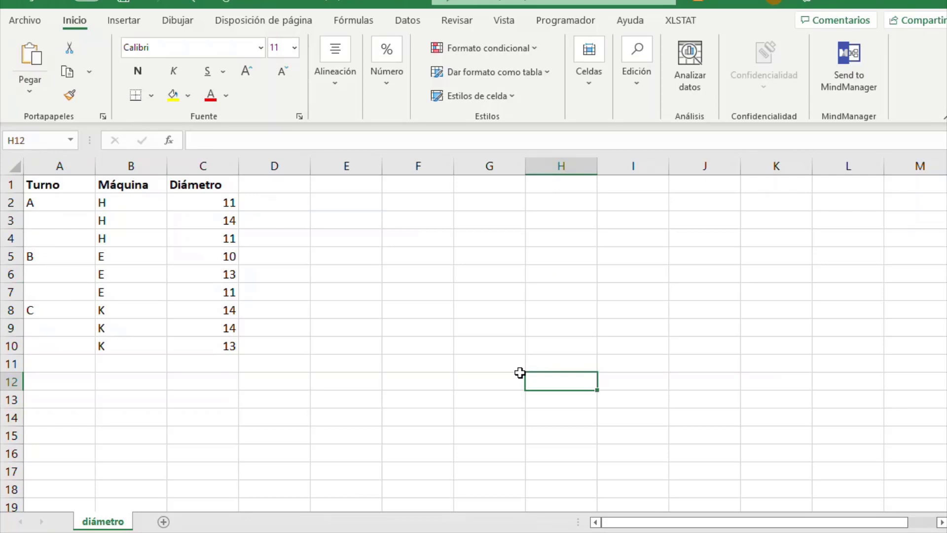
left_click(52, 186)
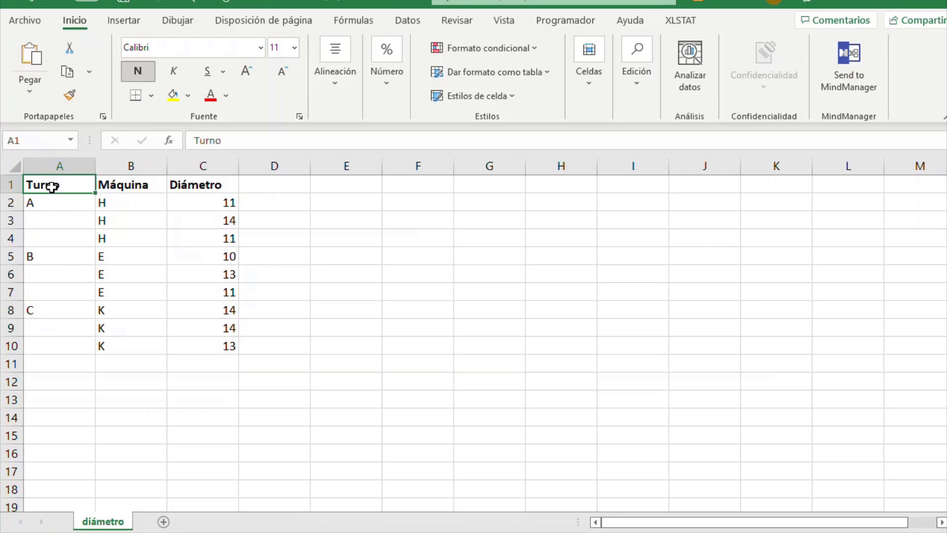
key("ctrl+a")
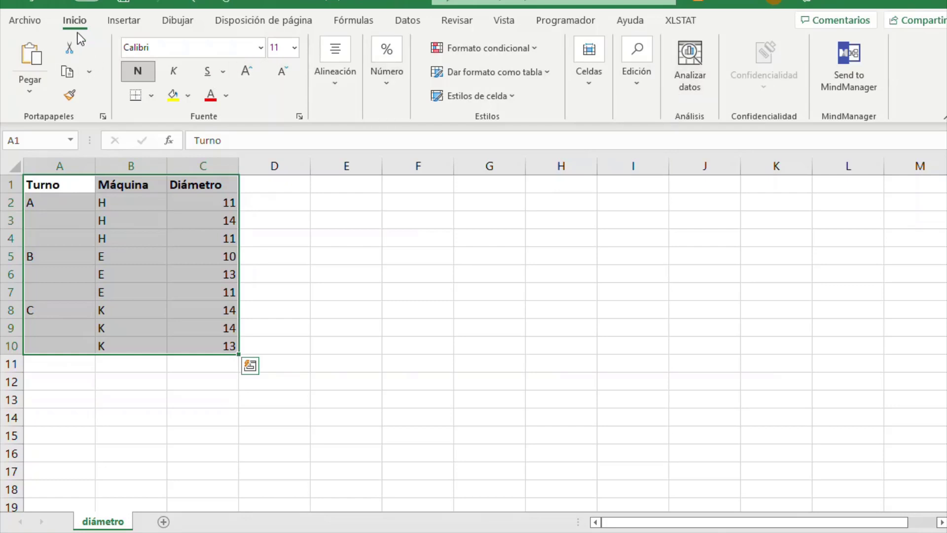
Run Analizar datos on A1:C10 and browse the suggested Diámetro pivot tables and charts
left_click(696, 72)
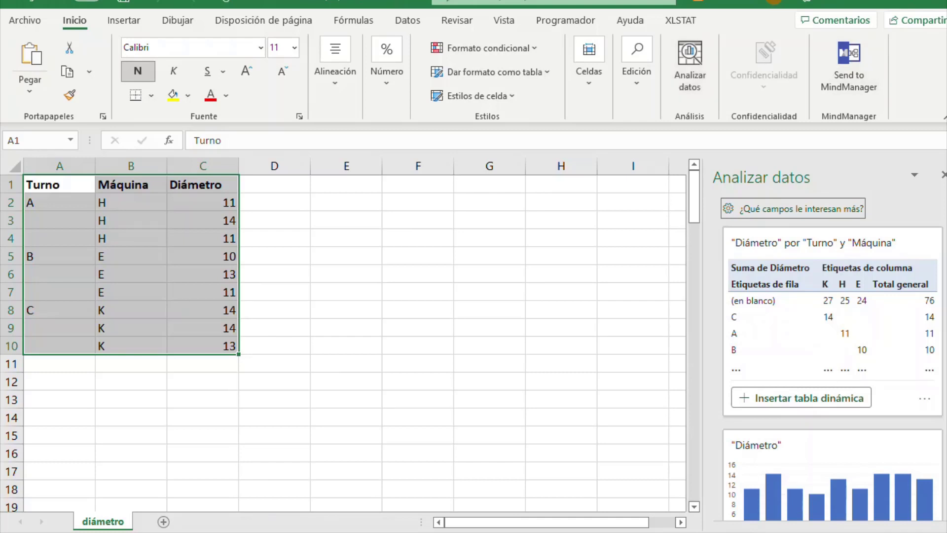
scroll(870, 293, "down", 1)
scroll(870, 303, "down", 3)
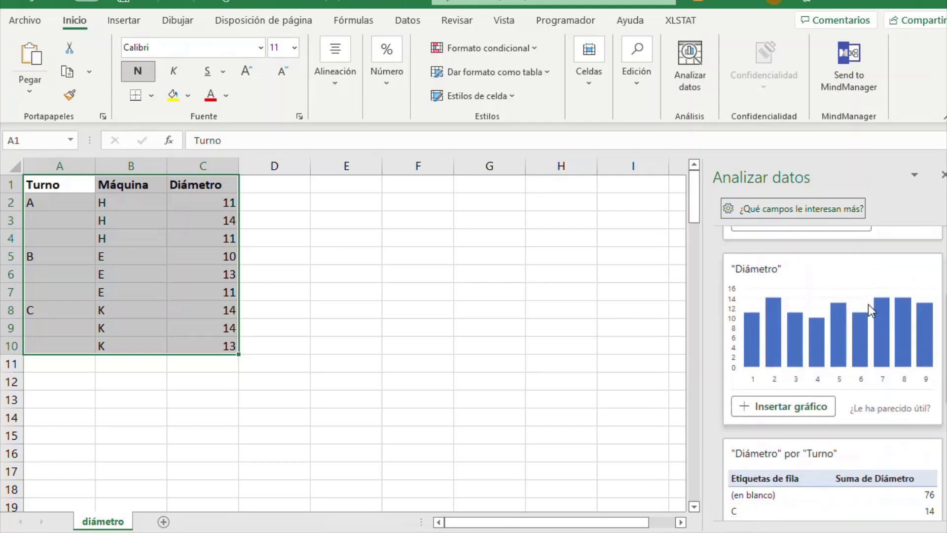
scroll(853, 410, "down", 3)
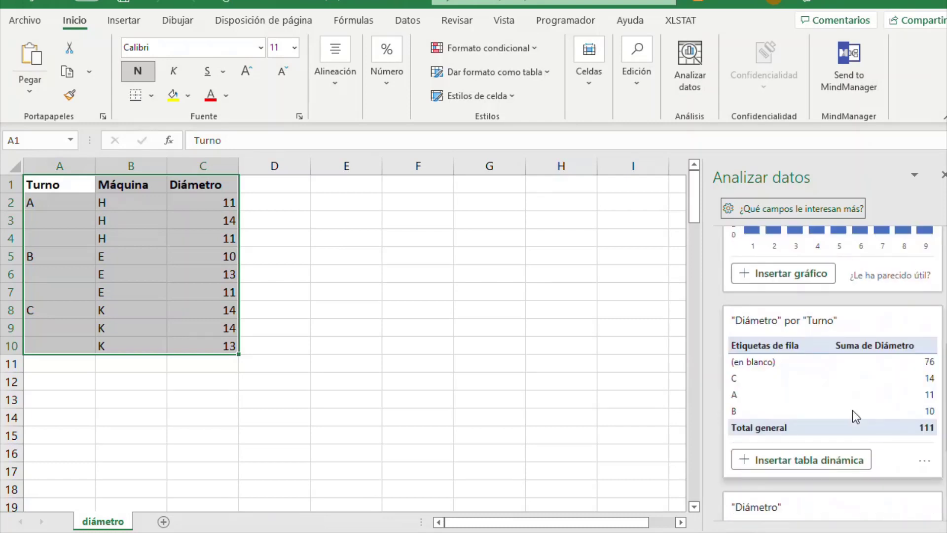
scroll(853, 410, "down", 5)
scroll(856, 404, "up", 2)
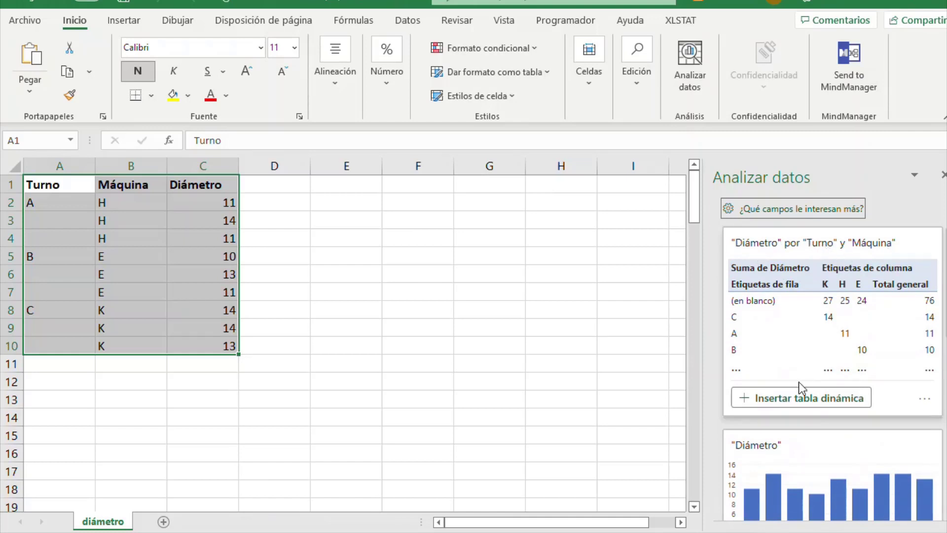
scroll(784, 421, "down", 2)
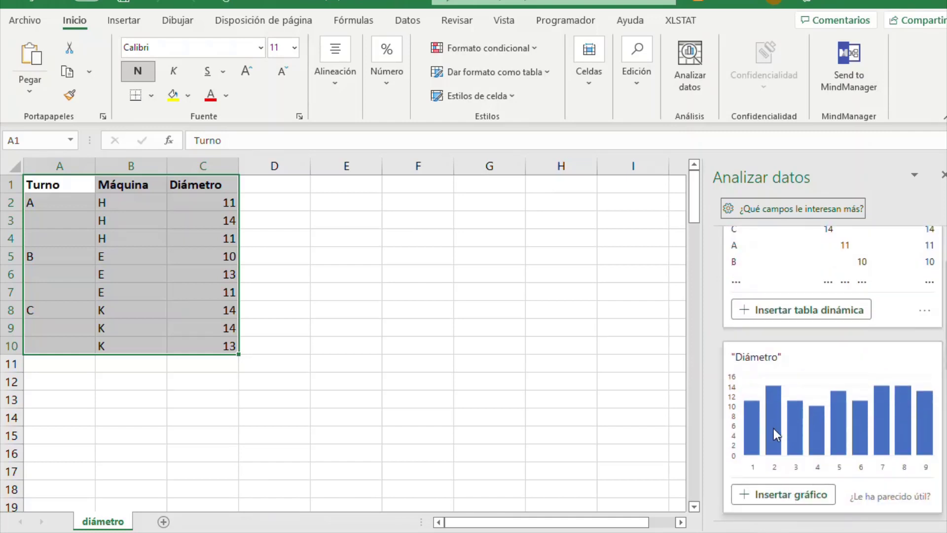
scroll(762, 431, "down", 1)
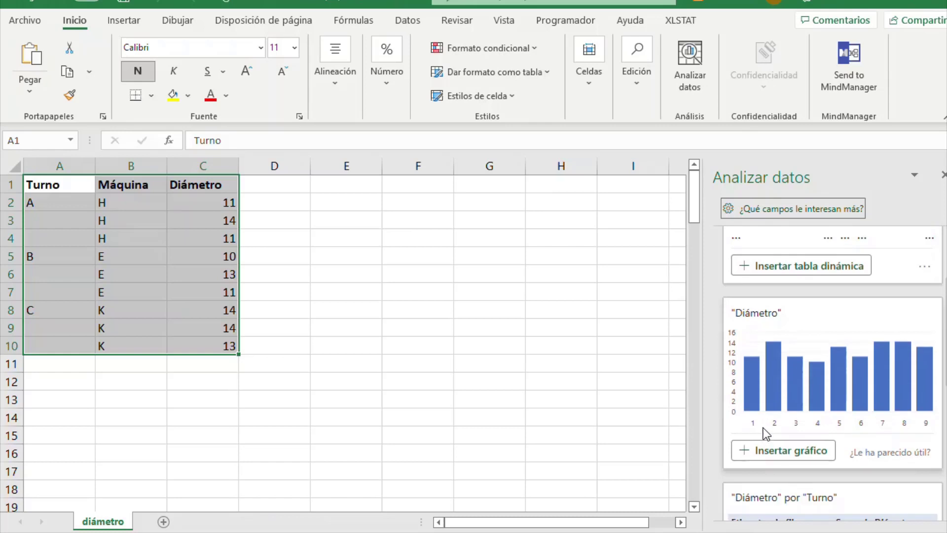
scroll(766, 426, "down", 1)
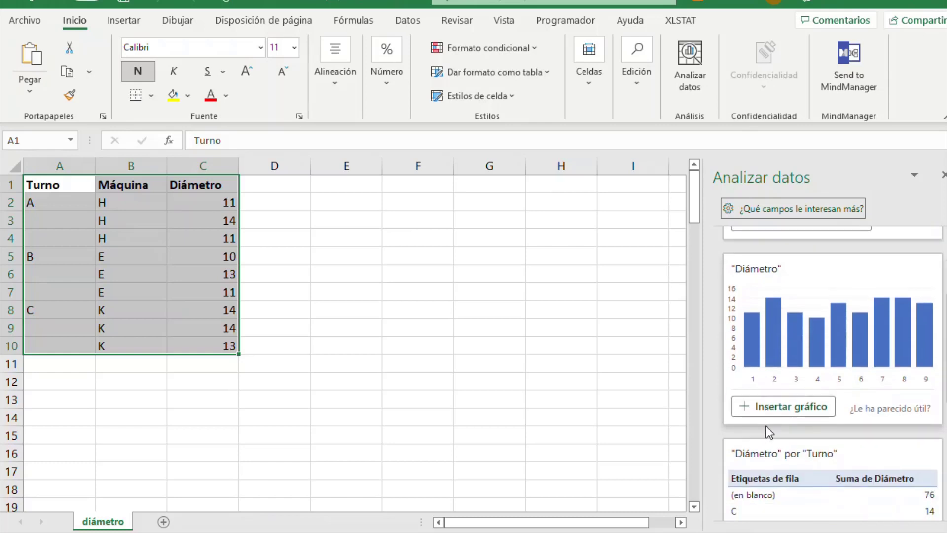
scroll(764, 438, "down", 2)
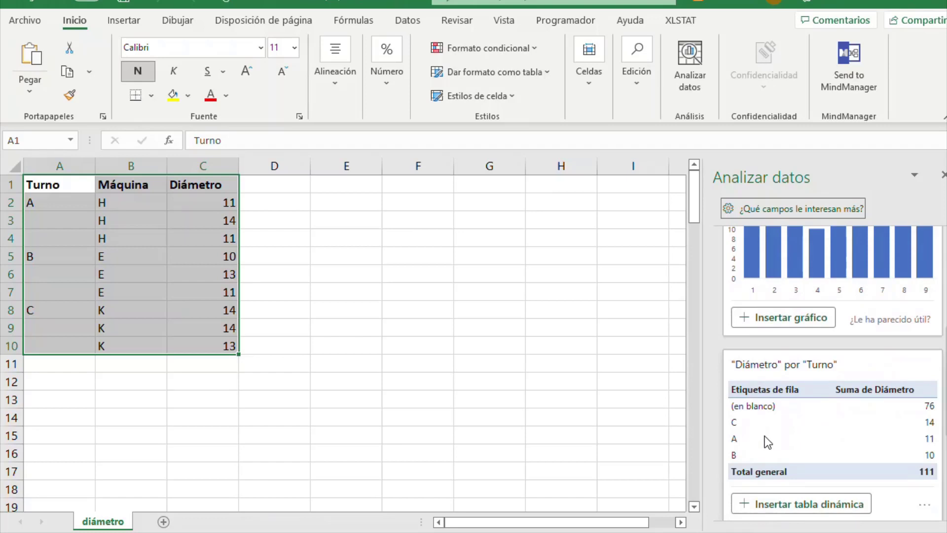
scroll(765, 437, "down", 3)
scroll(765, 436, "down", 2)
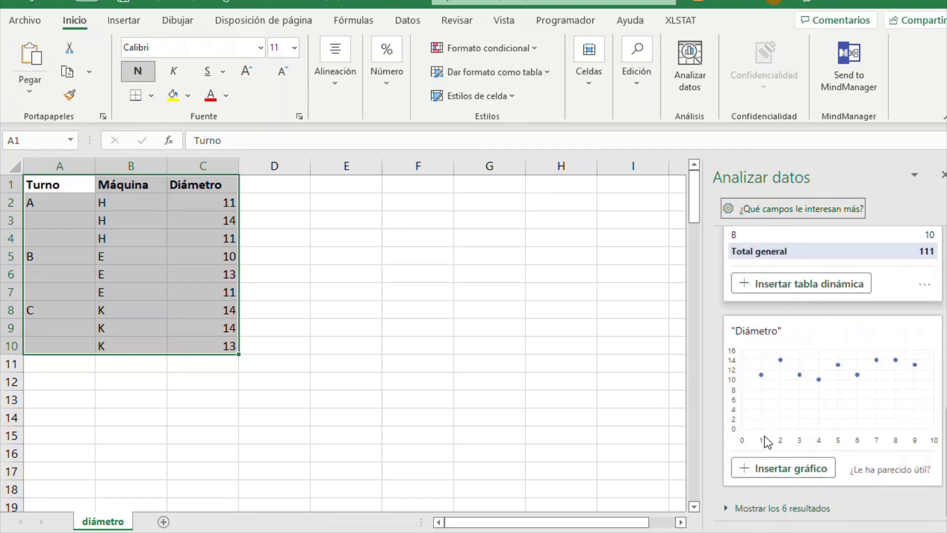
scroll(764, 436, "up", 4)
scroll(765, 436, "up", 4)
scroll(766, 427, "up", 4)
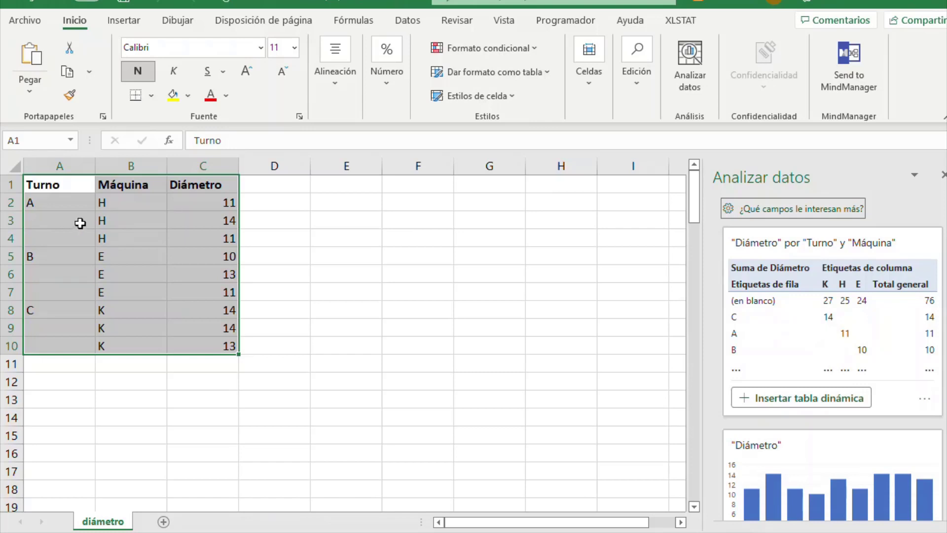
Close the analysis pane and select the blank cells of A1:C10 with Go To Special > Blanks
left_click(943, 175)
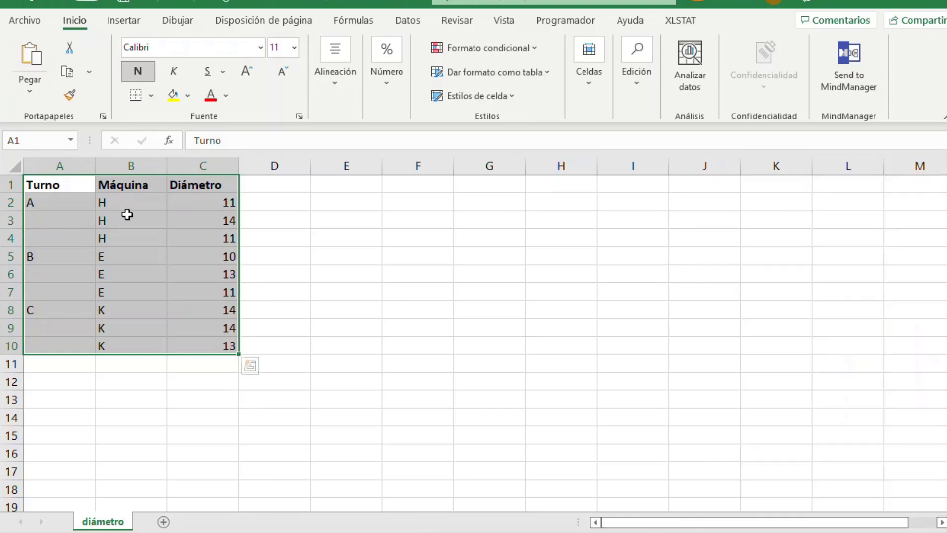
left_click(56, 203)
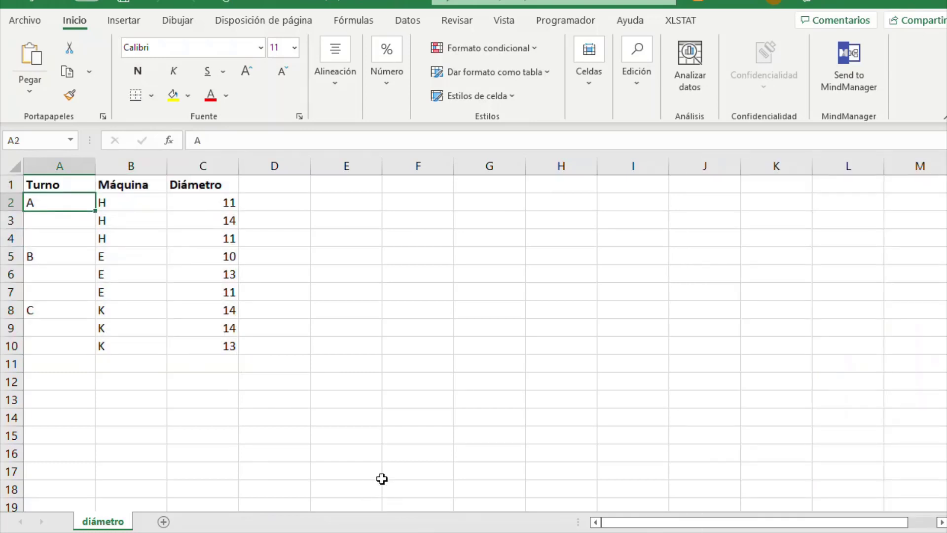
left_click(61, 187)
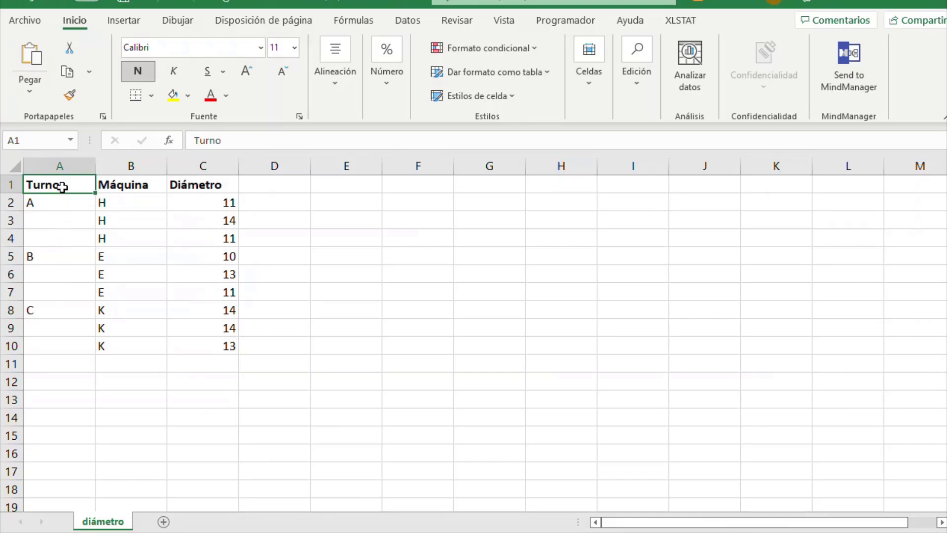
key("ctrl+a")
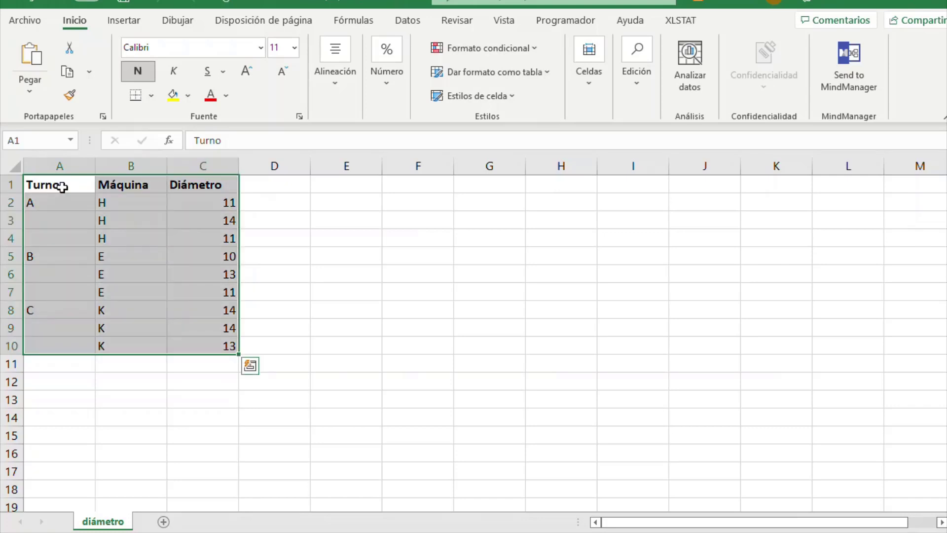
key("F5")
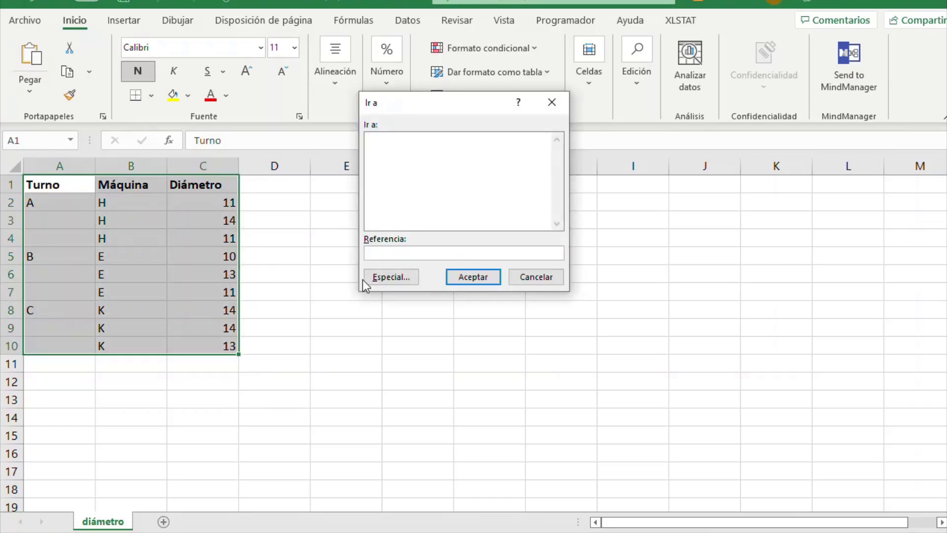
left_click(392, 278)
left_click(350, 216)
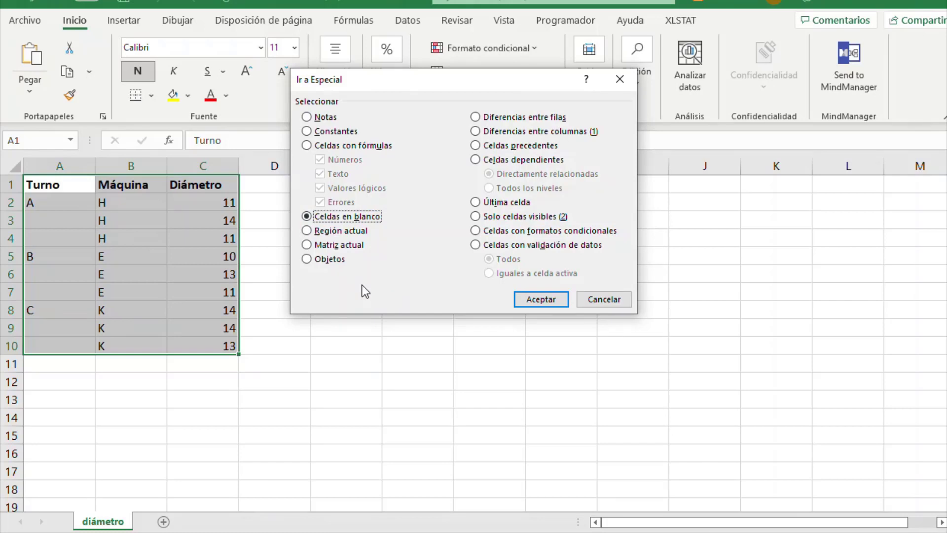
left_click(531, 300)
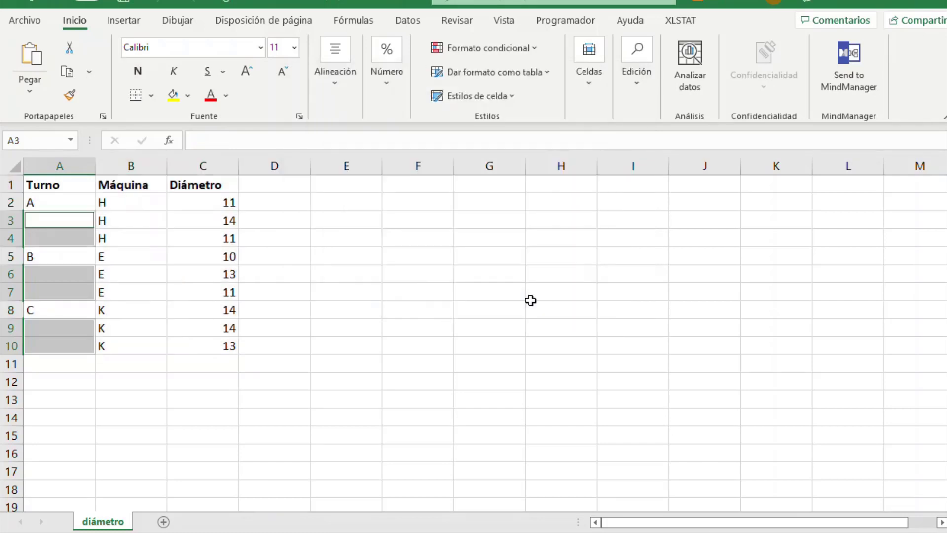
Fill the blanks with =A2 using Ctrl+Enter so A2:A10 read A, A, A, B, B, B, C, C, C
type("=")
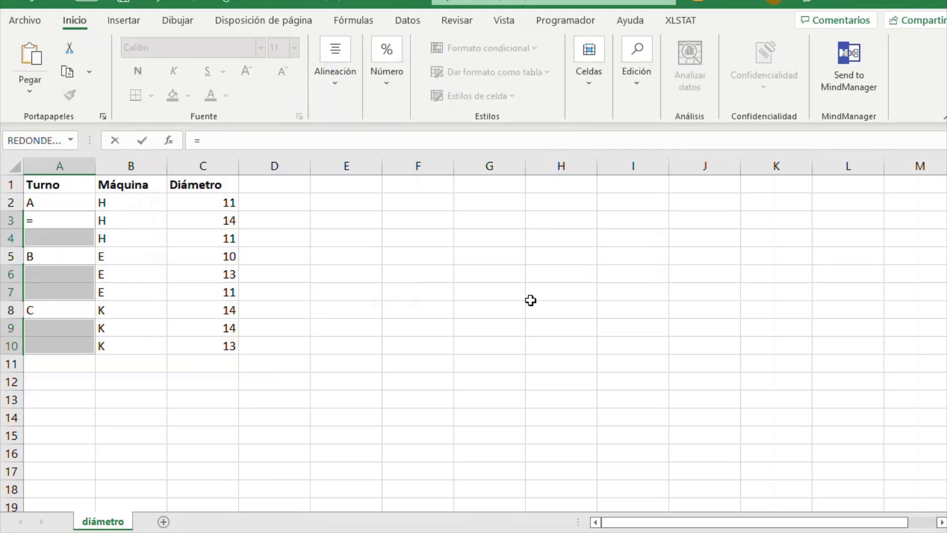
left_click(74, 201)
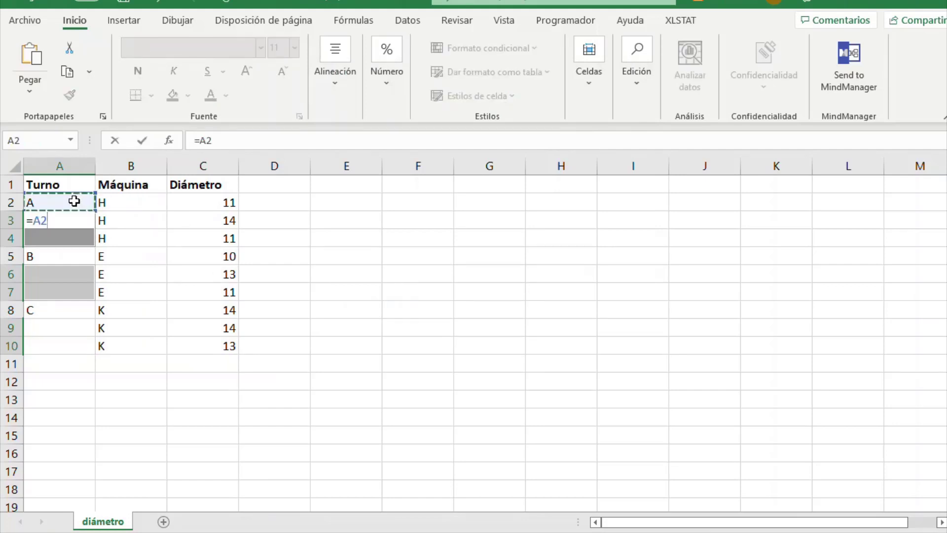
key("ctrl+Return")
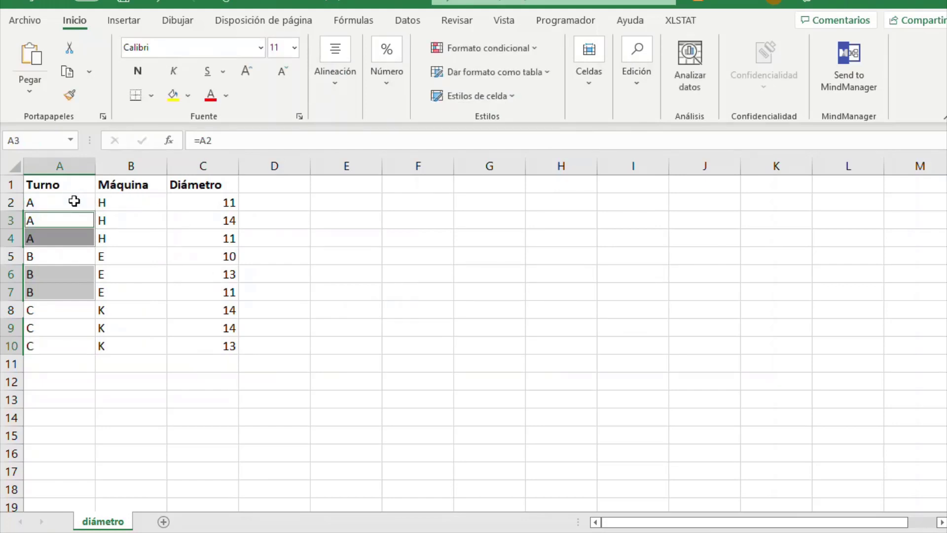
left_click(382, 275)
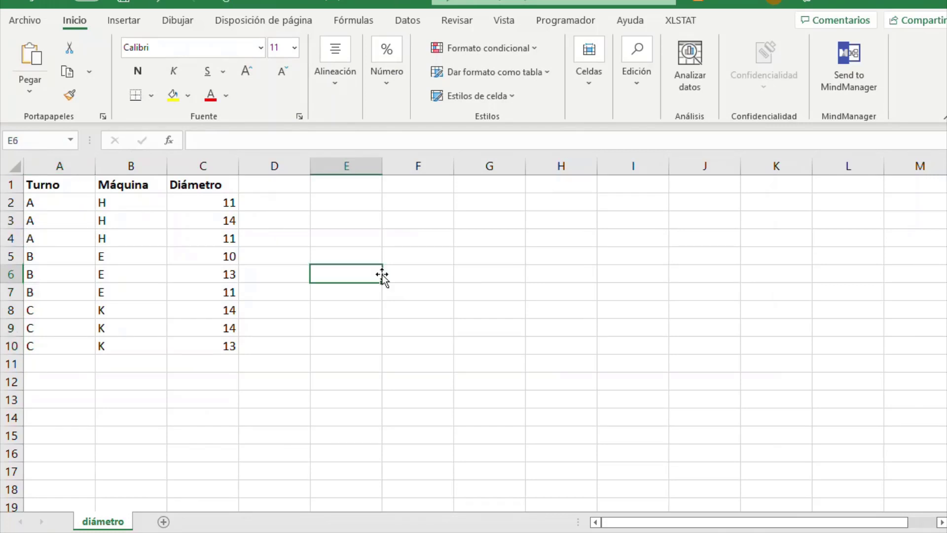
Run Analyze Data on A1:C10 and choose the Diámetro by Turno and Máquina pivot suggestion
mouse_move(65, 186)
left_mouse_down()
mouse_move(215, 337)
mouse_move(215, 348)
left_mouse_up()
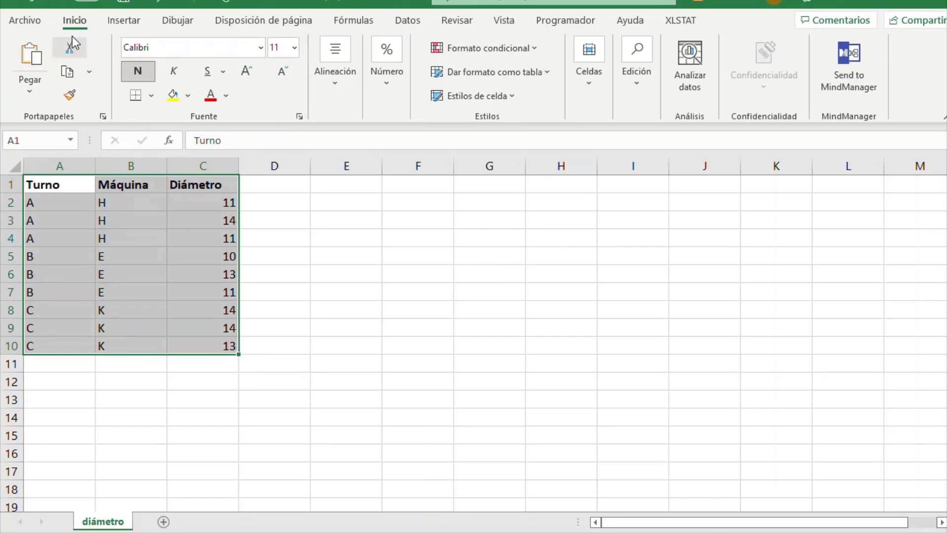
left_click(690, 62)
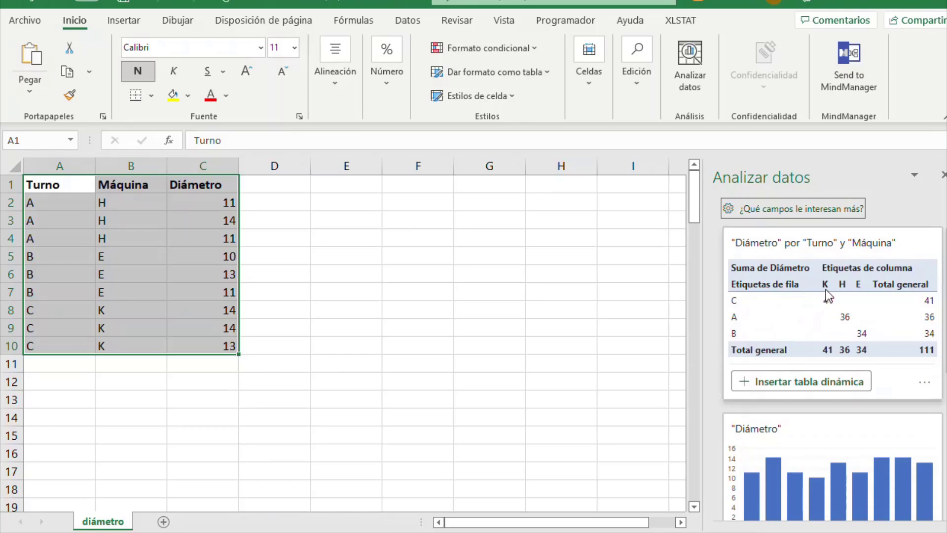
left_click(741, 285)
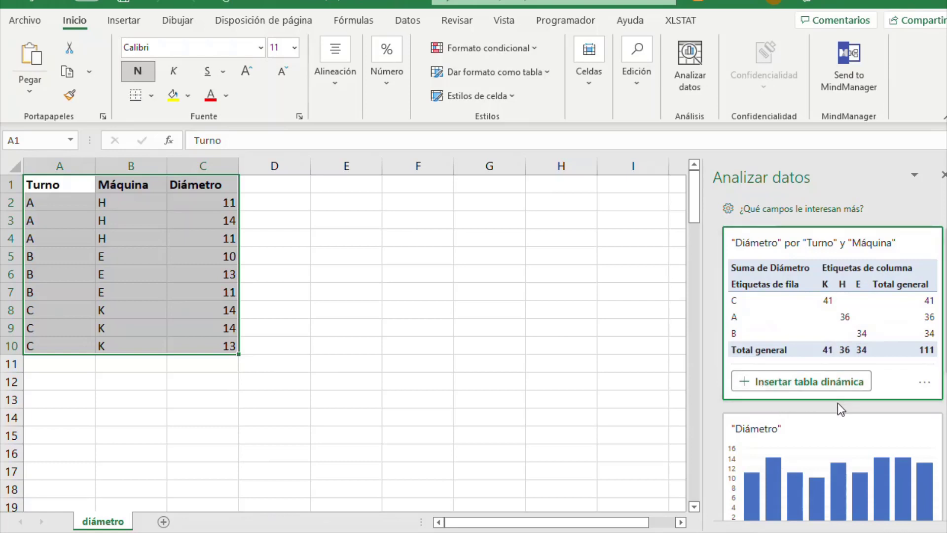
scroll(837, 403, "down", 1)
scroll(837, 399, "down", 1)
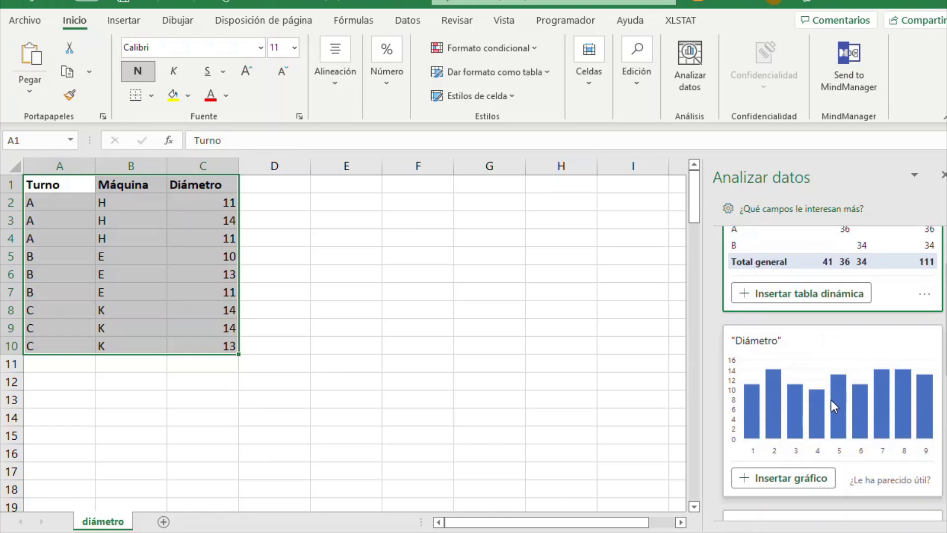
scroll(831, 399, "down", 1)
scroll(812, 413, "down", 2)
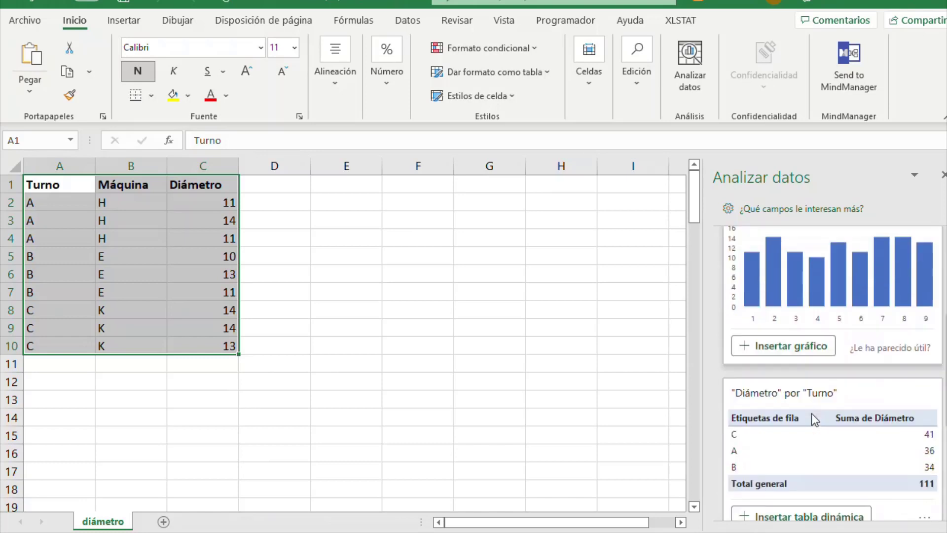
scroll(813, 412, "up", 4)
Insert the suggested Diámetro pivot on new sheet Sugerencia1 and narrow its column B
left_click(790, 339)
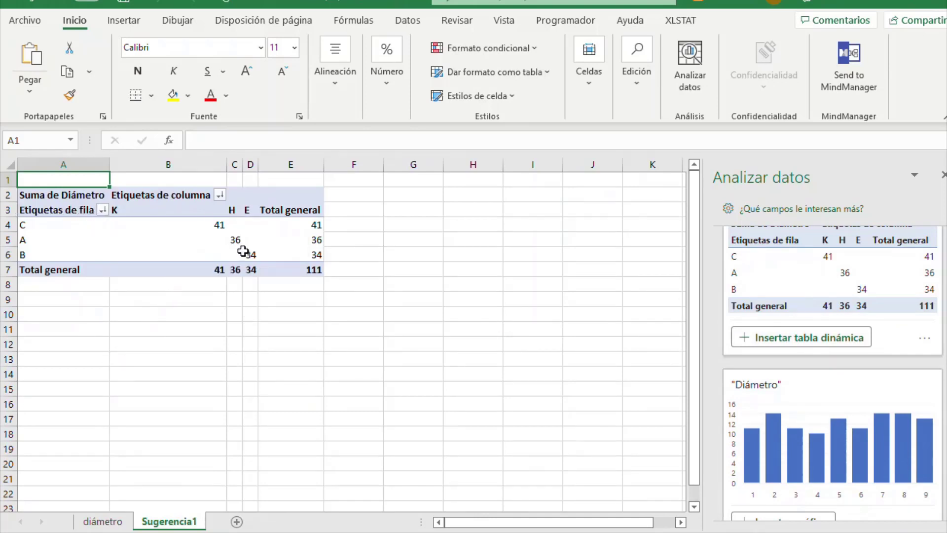
left_click_drag(227, 168, 133, 169)
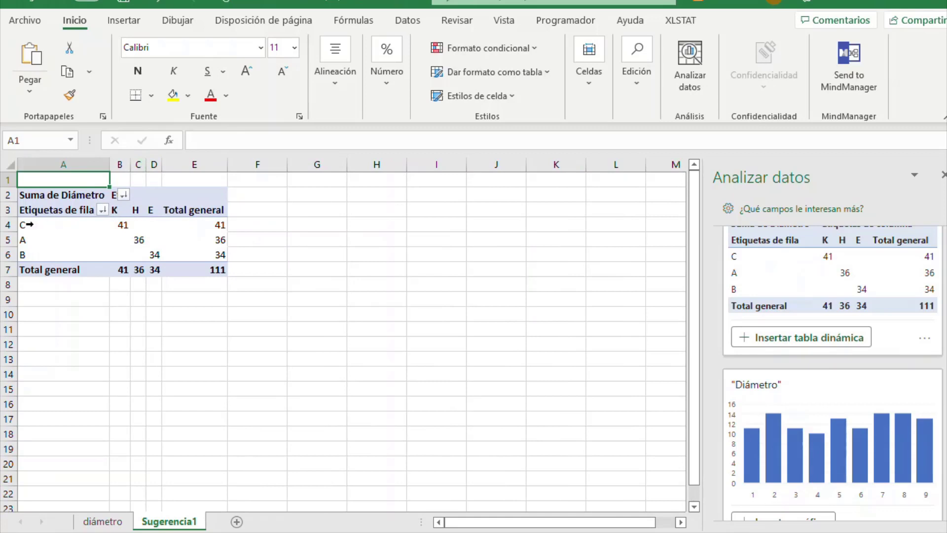
left_click(19, 225)
left_click(120, 225)
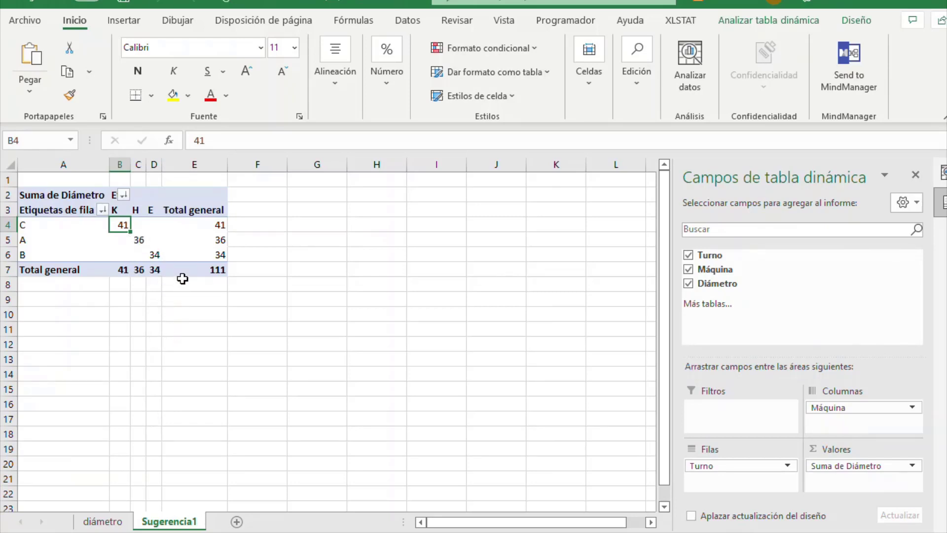
Check the shift C sum in diámetro C8:C10 against the pivot totals in E4:E6
left_click(120, 521)
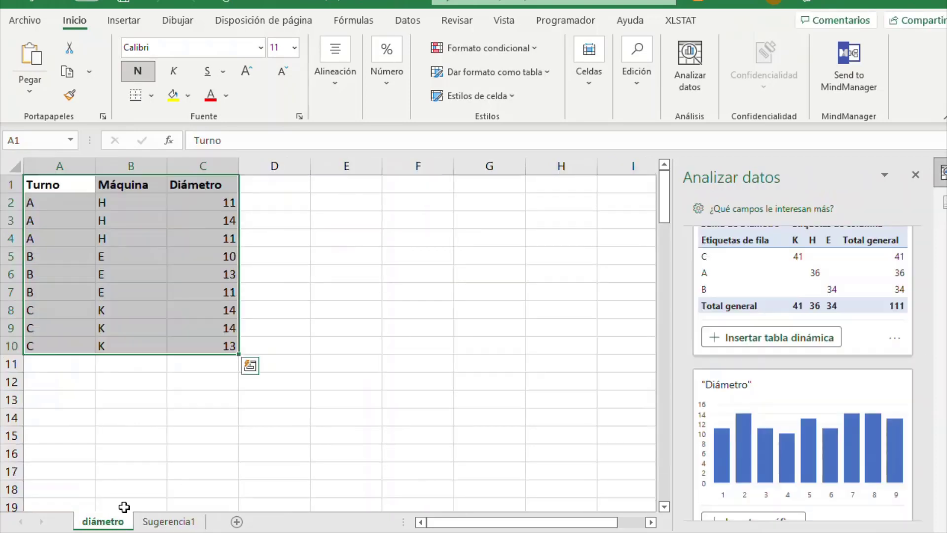
left_click(205, 393)
left_click(212, 314)
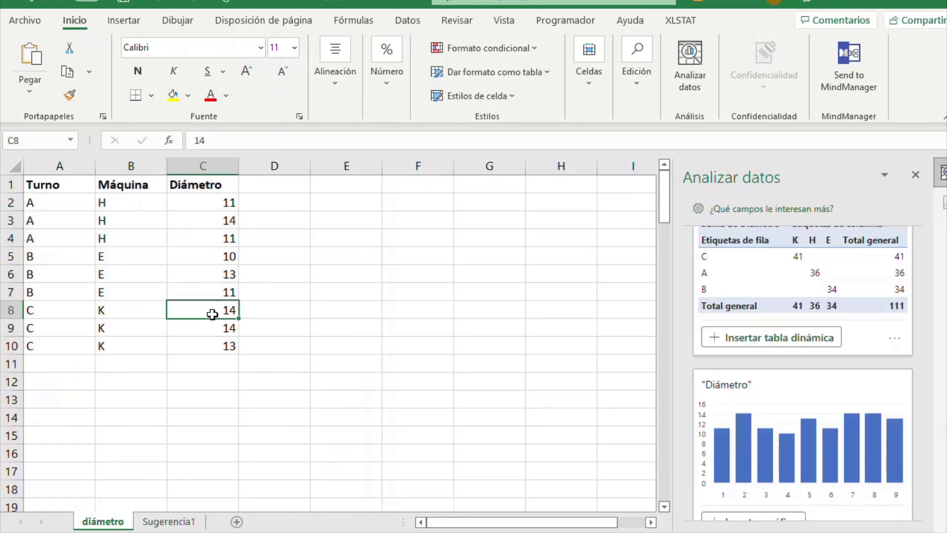
left_click_drag(212, 314, 210, 346)
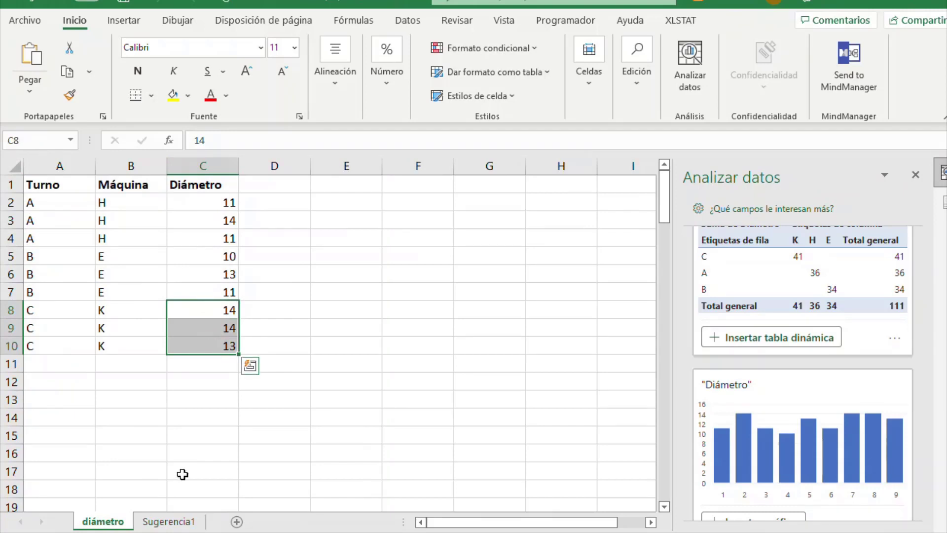
left_click(191, 522)
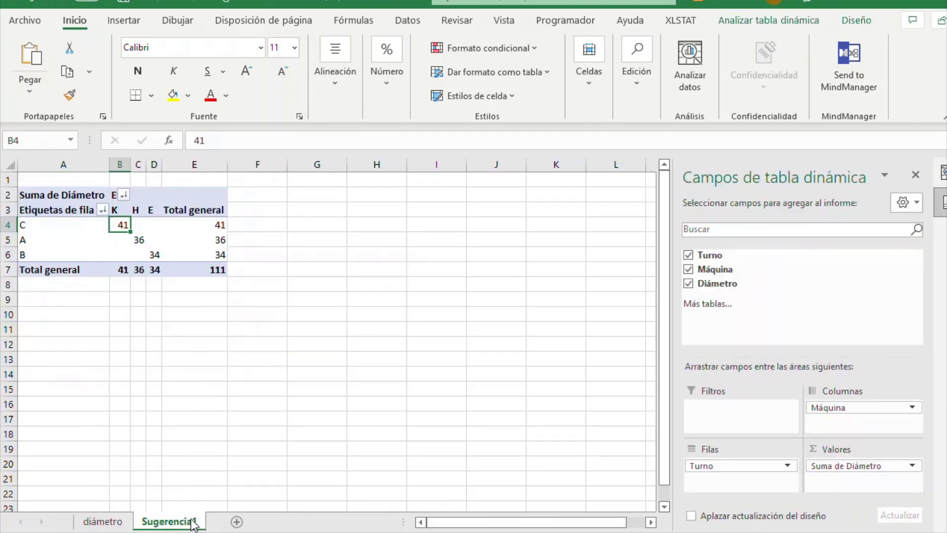
left_click(211, 226)
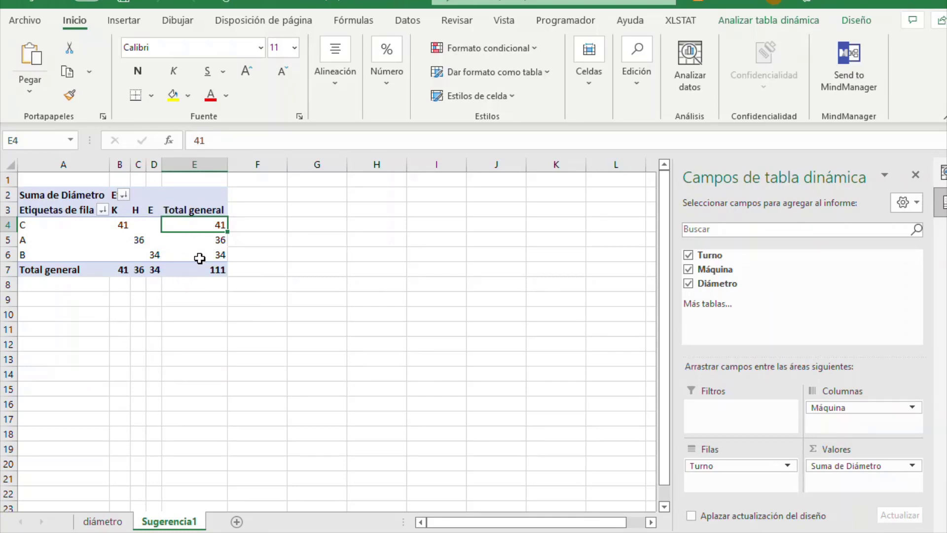
left_click(197, 240)
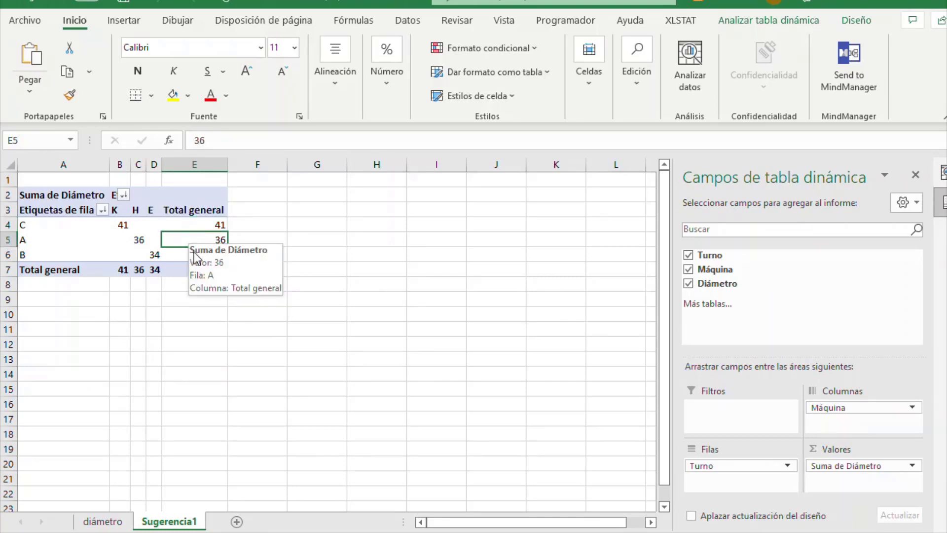
left_click(193, 255)
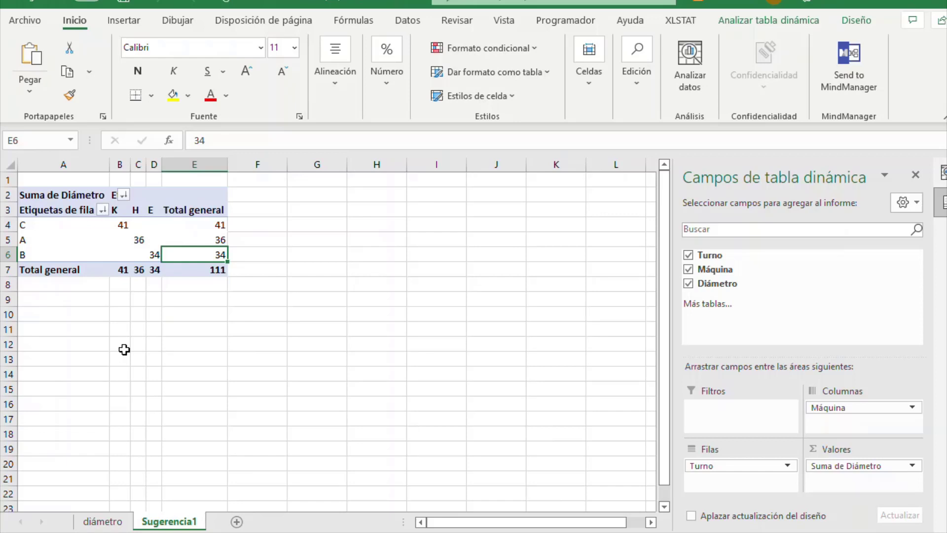
Inspect pivot rows C, A and B, opening and cancelling the Turno sort-and-filter dropdown
left_click(24, 225)
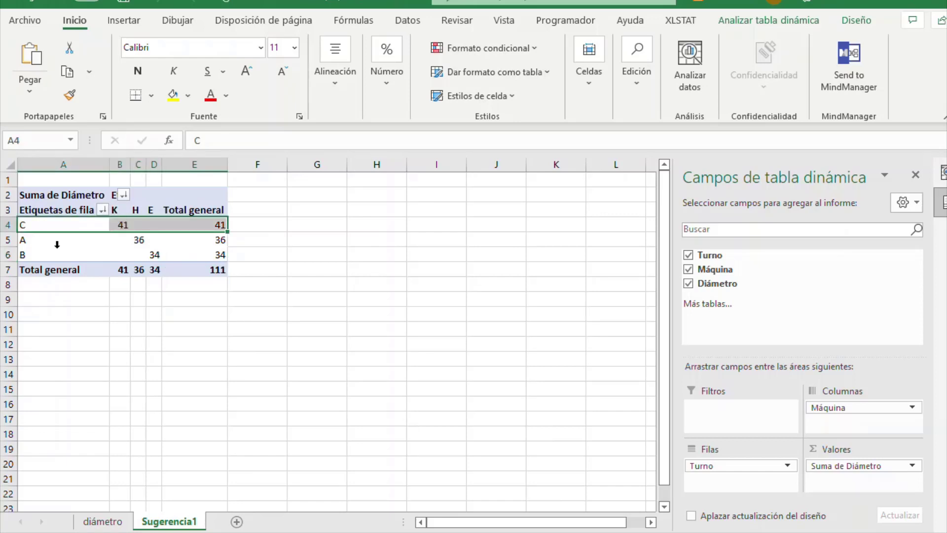
left_click_drag(48, 246, 197, 240)
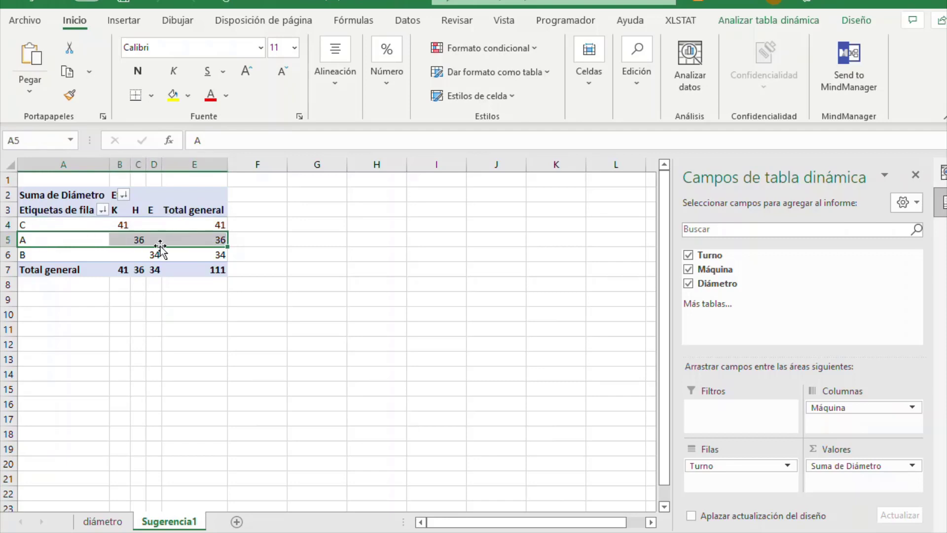
left_click(23, 256)
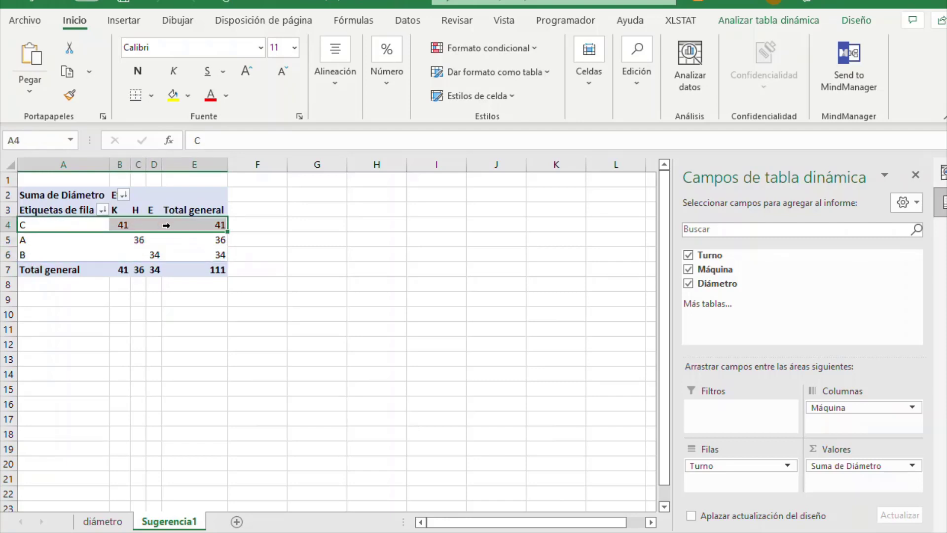
left_click_drag(36, 225, 181, 259)
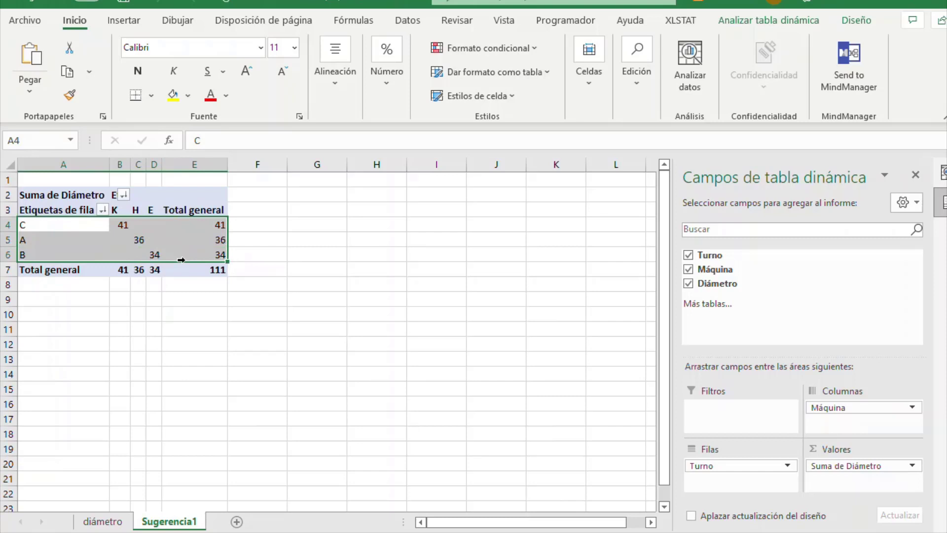
left_click(105, 210)
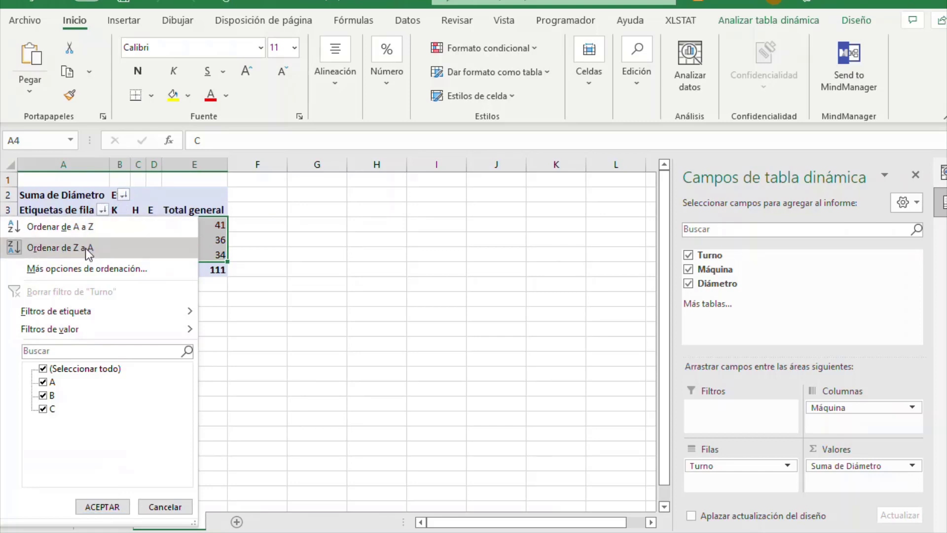
left_click(247, 301)
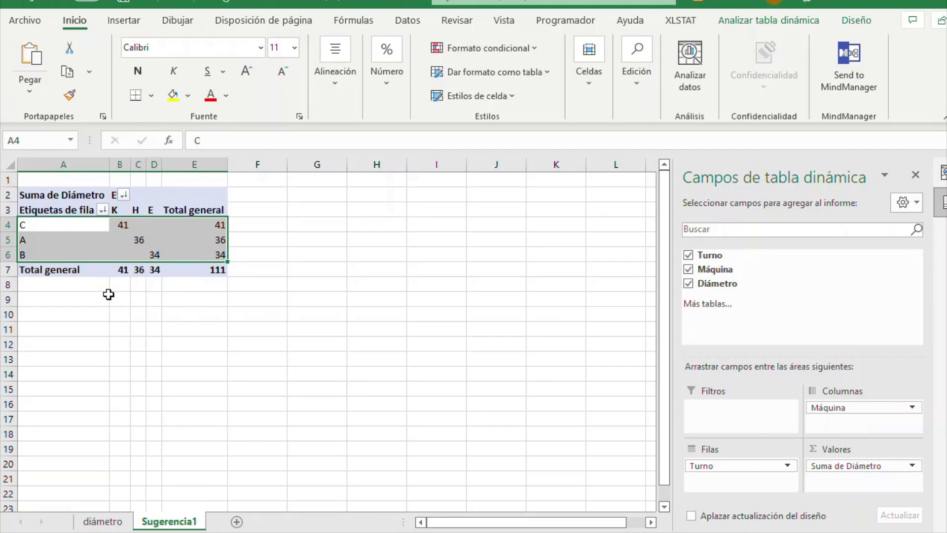
left_click(106, 291)
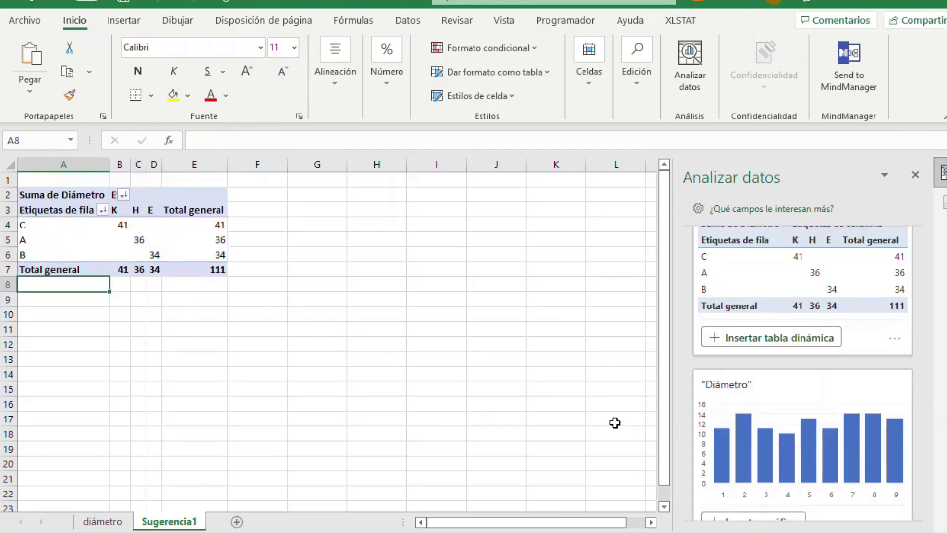
Insert the suggested Diámetro column chart, shrink it and position it beside the data
scroll(799, 345, "down", 3)
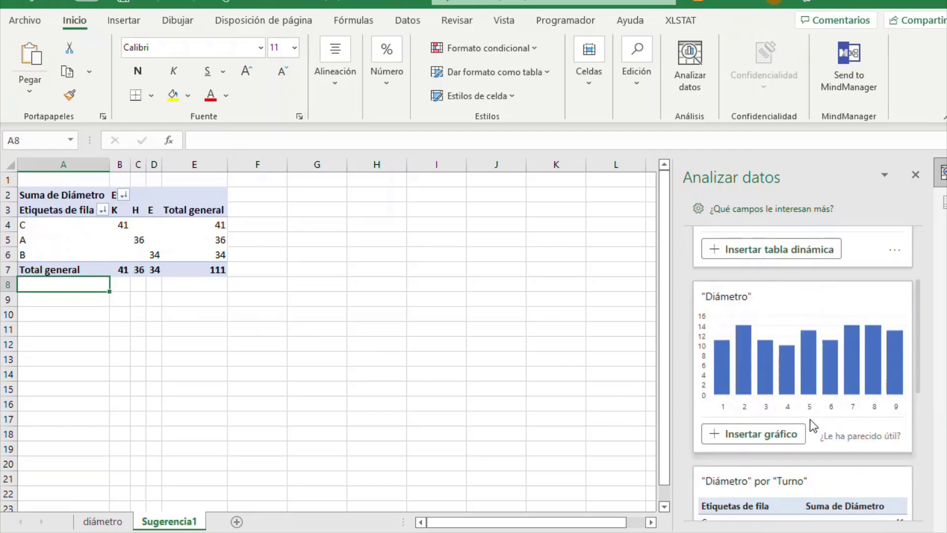
scroll(811, 419, "down", 1)
left_click(770, 390)
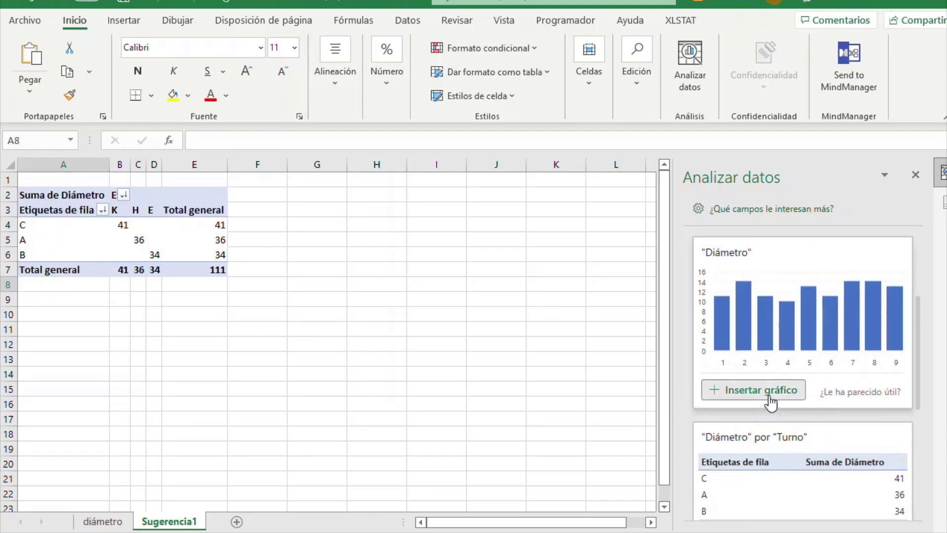
mouse_move(499, 380)
left_mouse_down()
mouse_move(444, 227)
mouse_move(194, 284)
left_mouse_up()
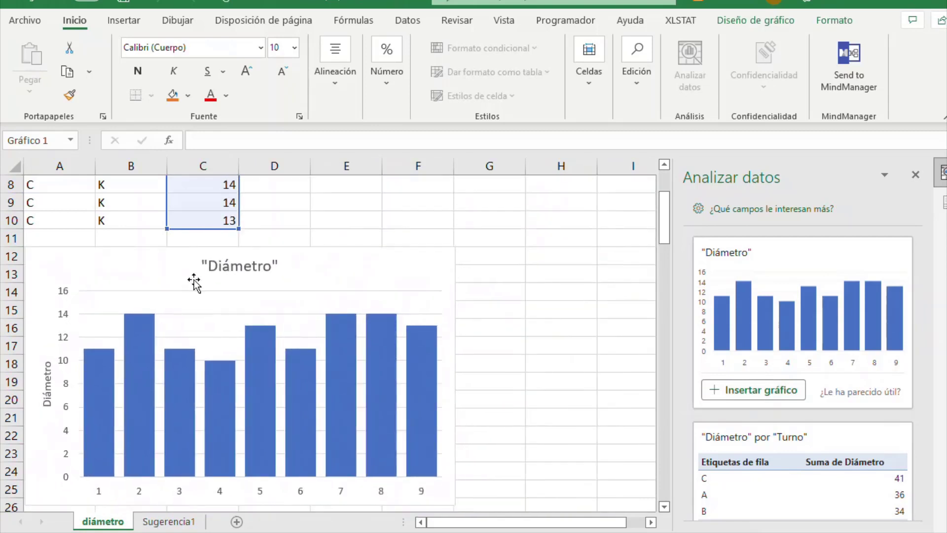
left_click_drag(454, 505, 261, 378)
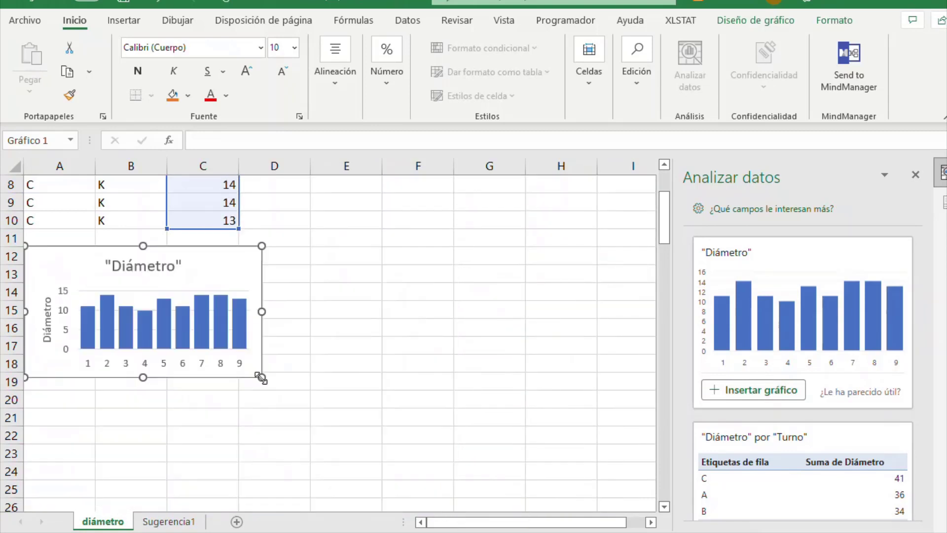
left_click(113, 316)
left_click(392, 337)
left_click_drag(126, 283, 457, 245)
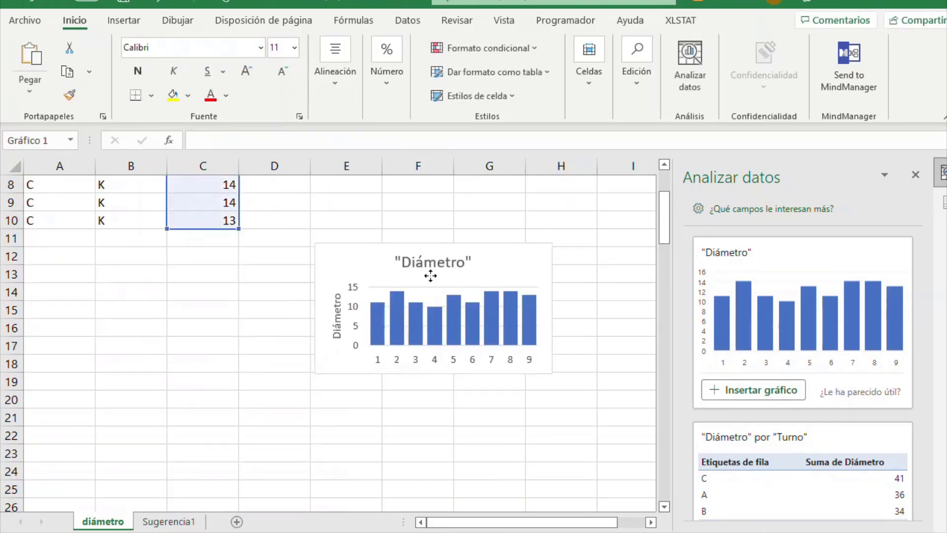
scroll(347, 407, "up", 3)
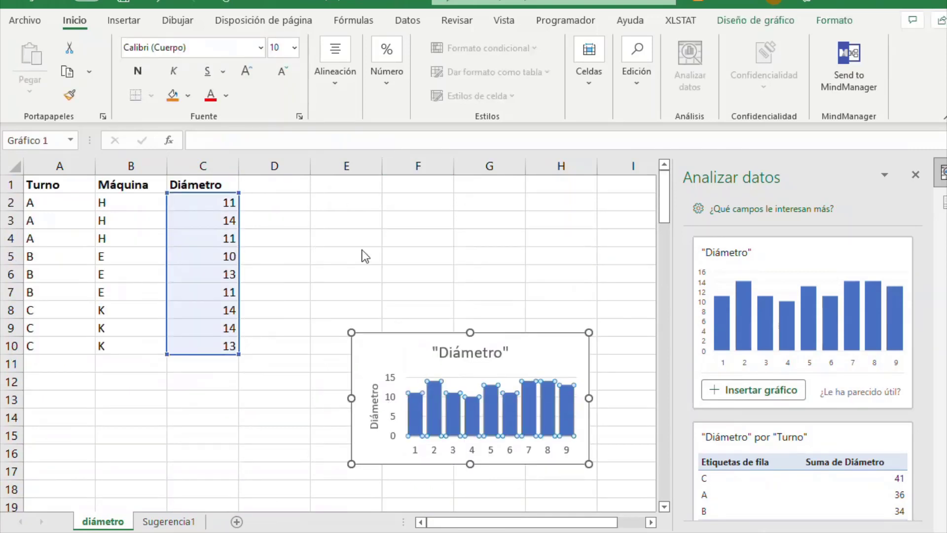
left_click_drag(355, 346, 309, 191)
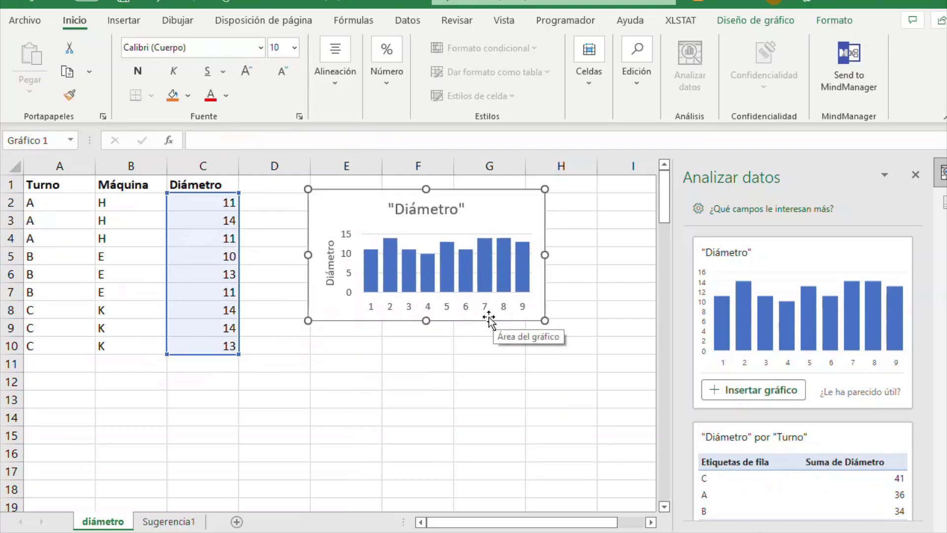
Move the column chart to Sugerencia1 below the pivot, adjusting its title and size
key("Delete")
left_click(186, 524)
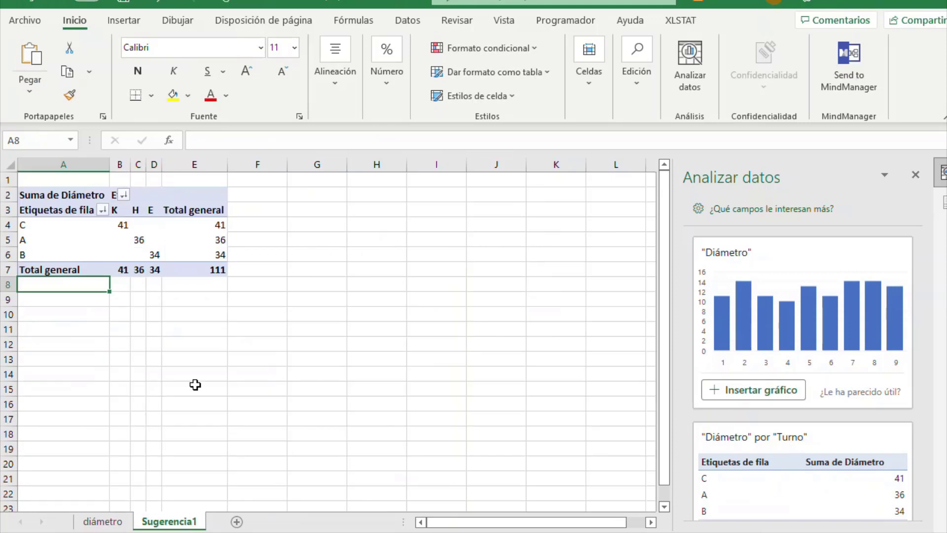
key("ctrl+v")
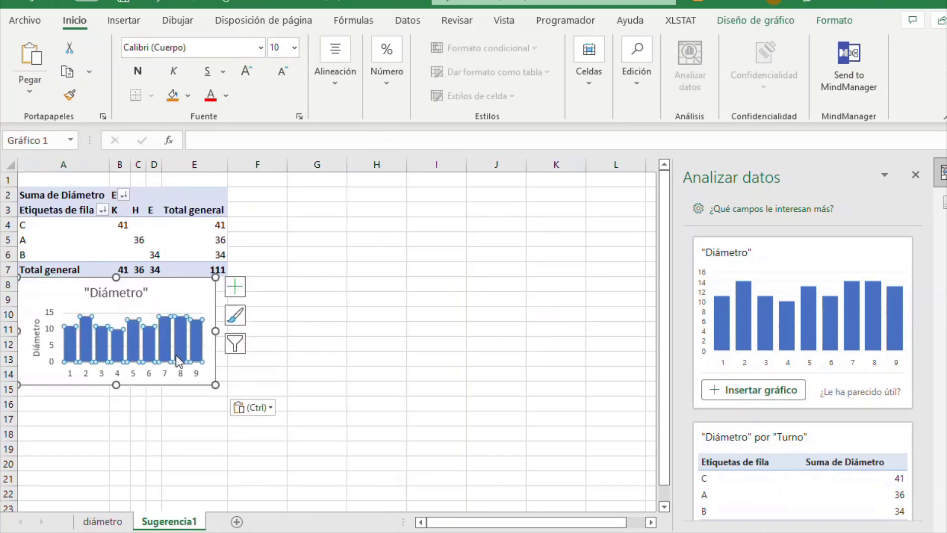
left_click(151, 335)
left_click(152, 340)
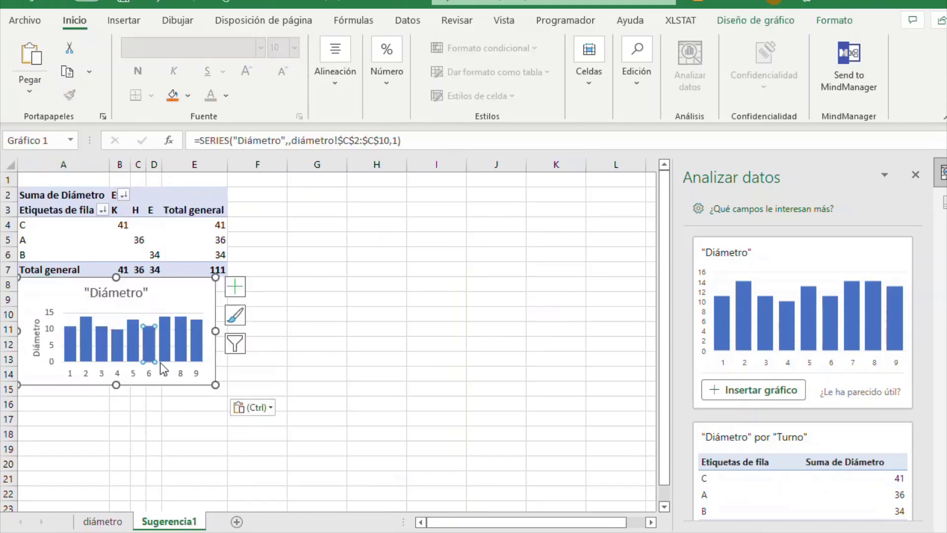
left_click(112, 286)
mouse_move(112, 286)
left_mouse_down()
mouse_move(130, 319)
mouse_move(116, 292)
left_mouse_up()
left_click(296, 343)
left_click(200, 378)
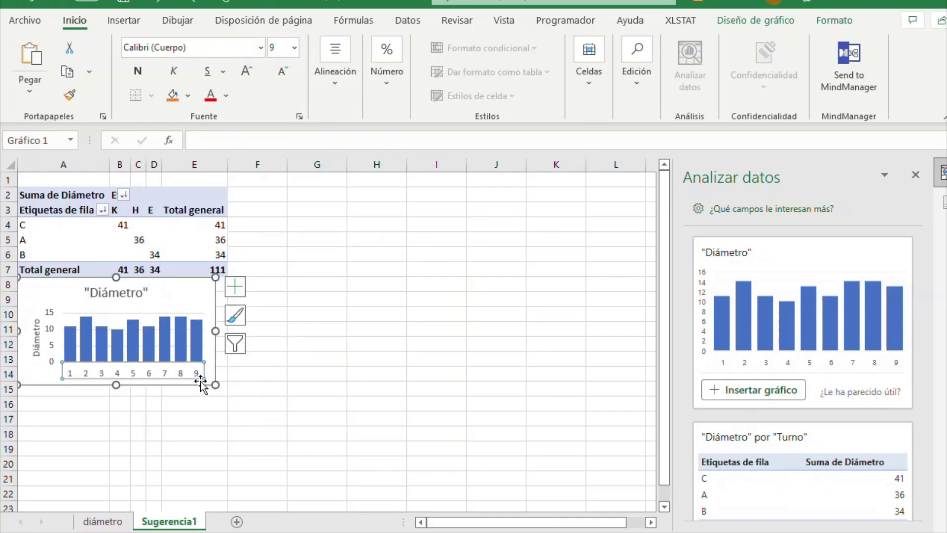
left_click_drag(216, 385, 227, 397)
left_click(315, 374)
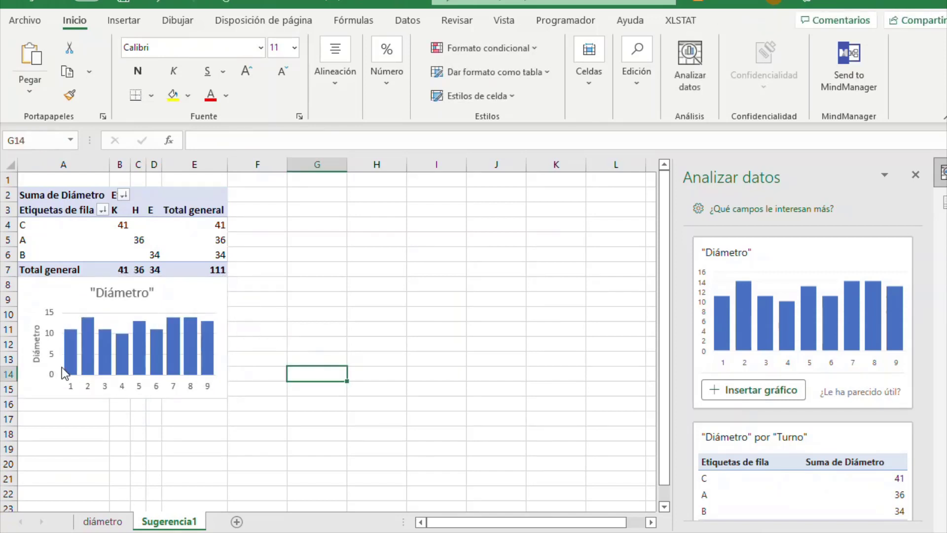
left_click(269, 314)
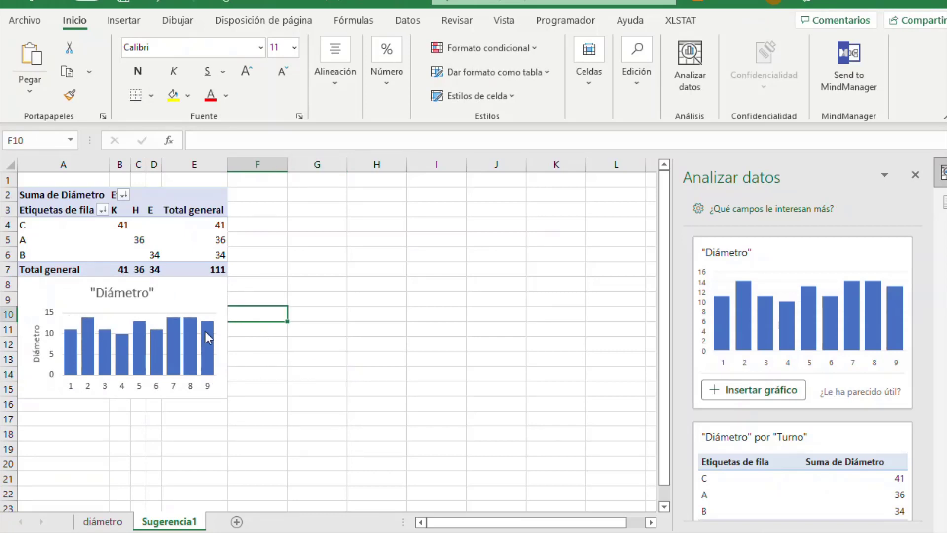
Show all five chart suggestions and insert the horizontal bar chart of Diámetro
scroll(784, 449, "down", 3)
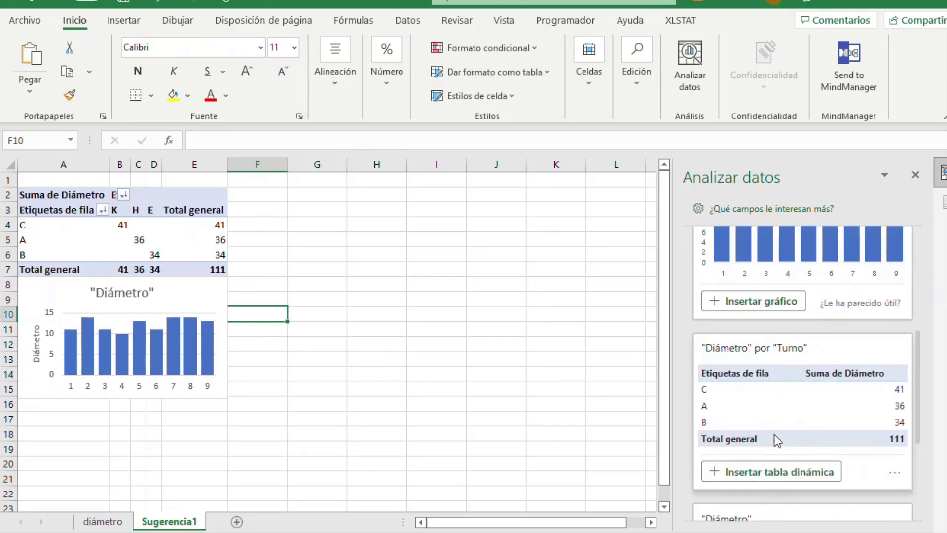
scroll(761, 415, "down", 3)
scroll(757, 425, "down", 3)
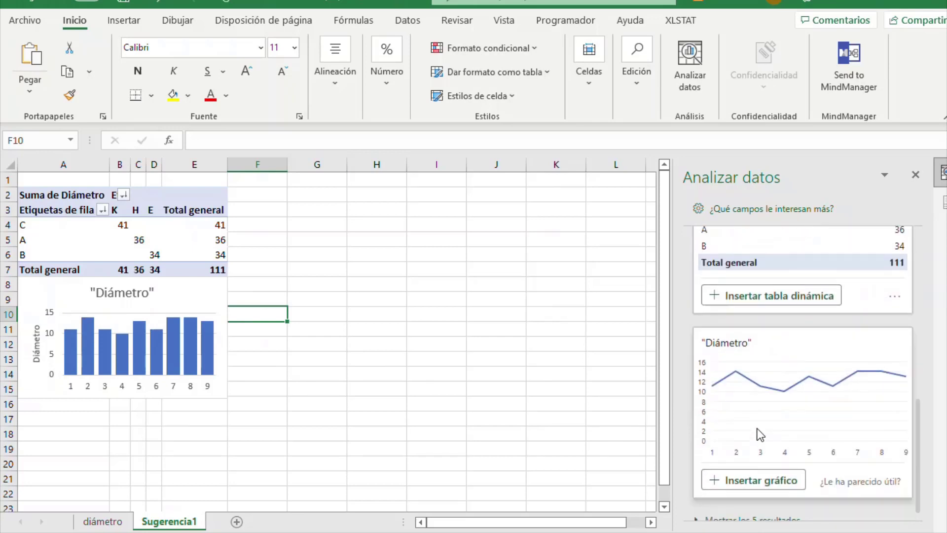
scroll(767, 395, "down", 1)
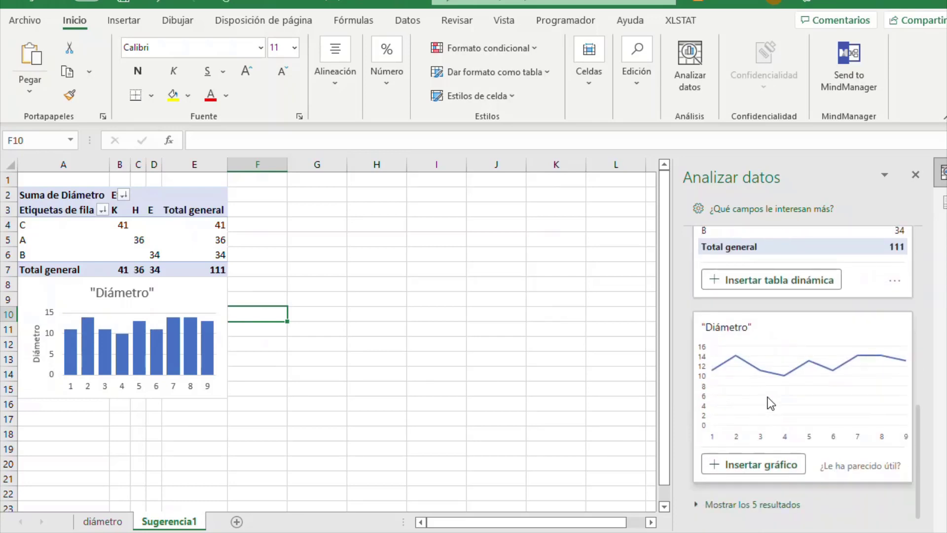
left_click(743, 506)
scroll(738, 495, "down", 4)
scroll(742, 470, "down", 1)
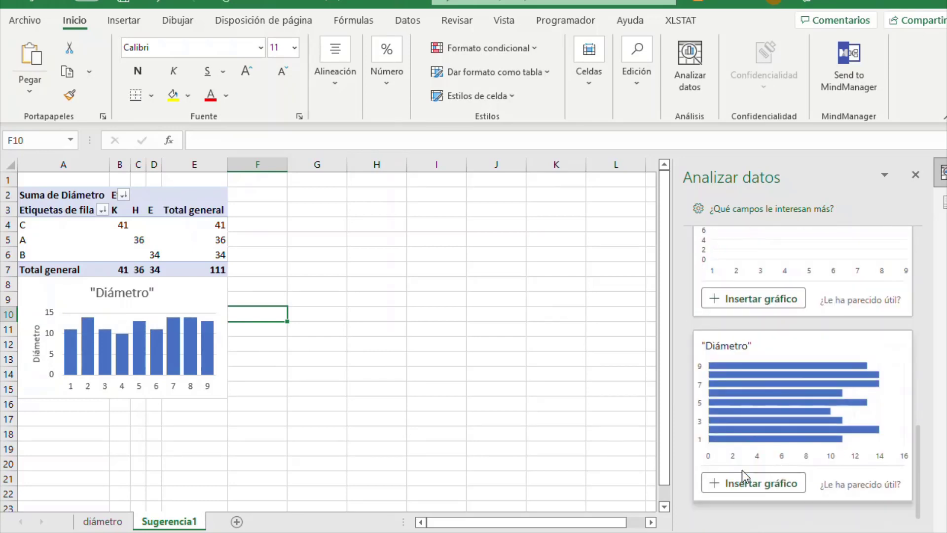
scroll(770, 475, "up", 2)
scroll(770, 475, "down", 3)
left_click(755, 484)
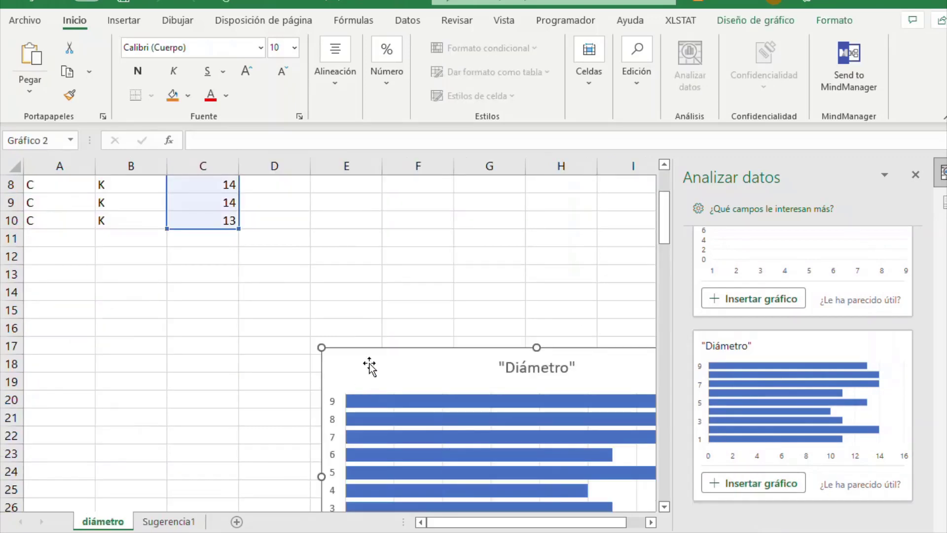
Move the bar chart to Sugerencia1, shrink it, raise its axis title, and place it beside the column chart
key("Delete")
left_click(168, 521)
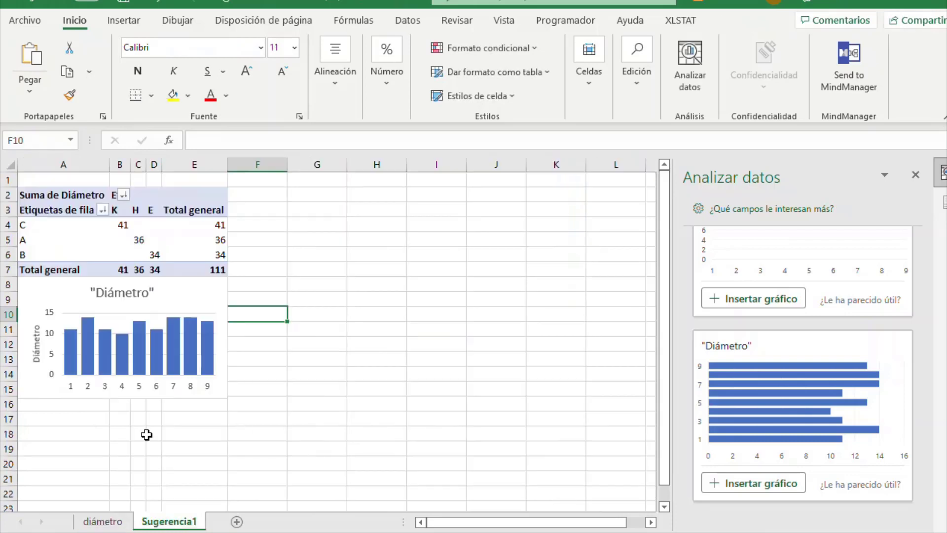
key("ctrl+v")
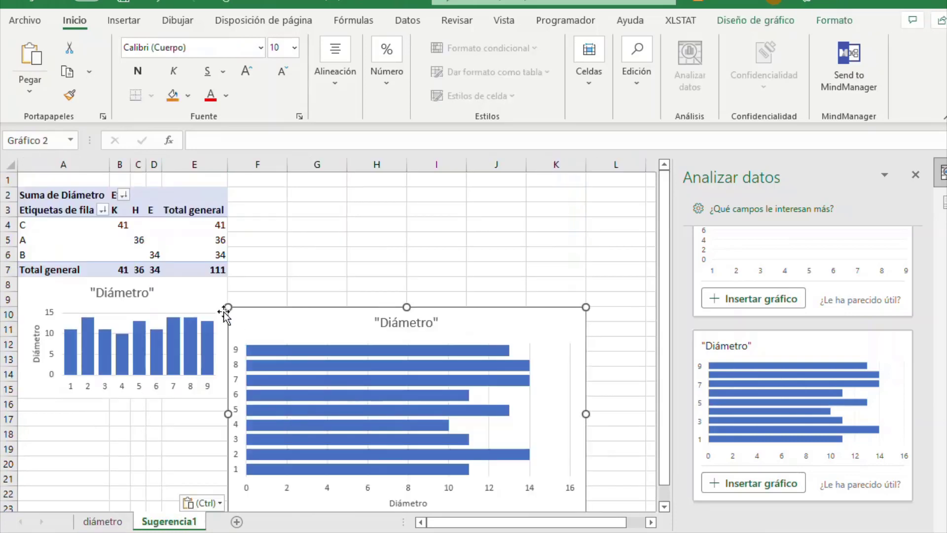
scroll(573, 407, "down", 1)
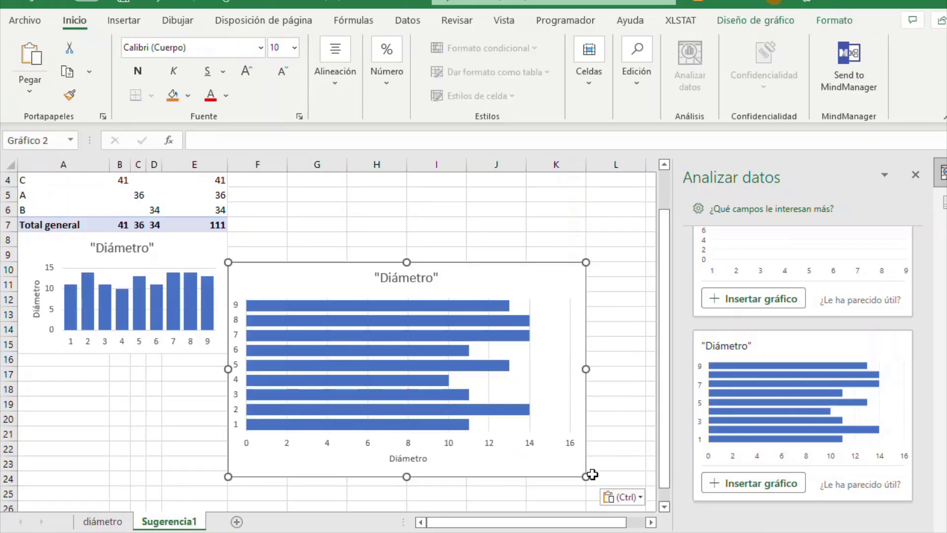
left_click_drag(586, 476, 453, 374)
left_click_drag(347, 357, 347, 276)
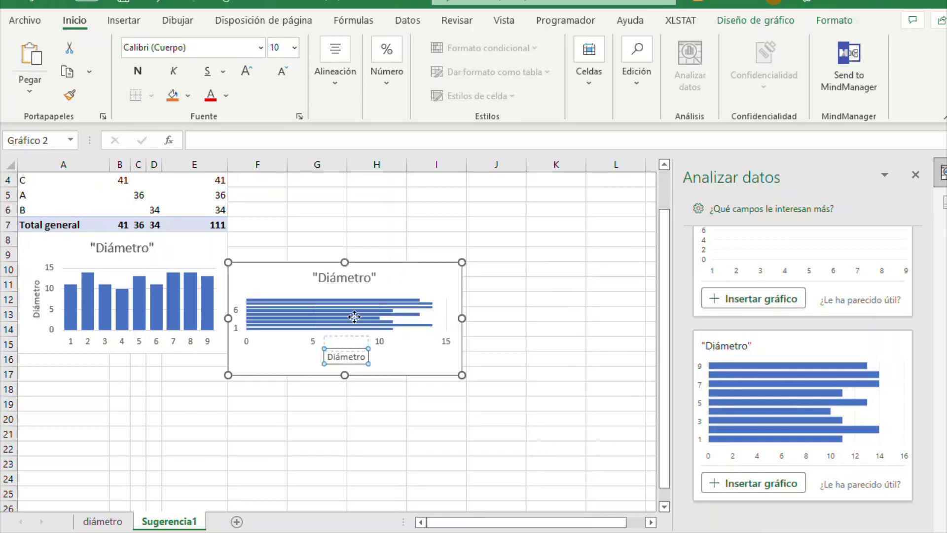
left_click_drag(282, 275, 284, 241)
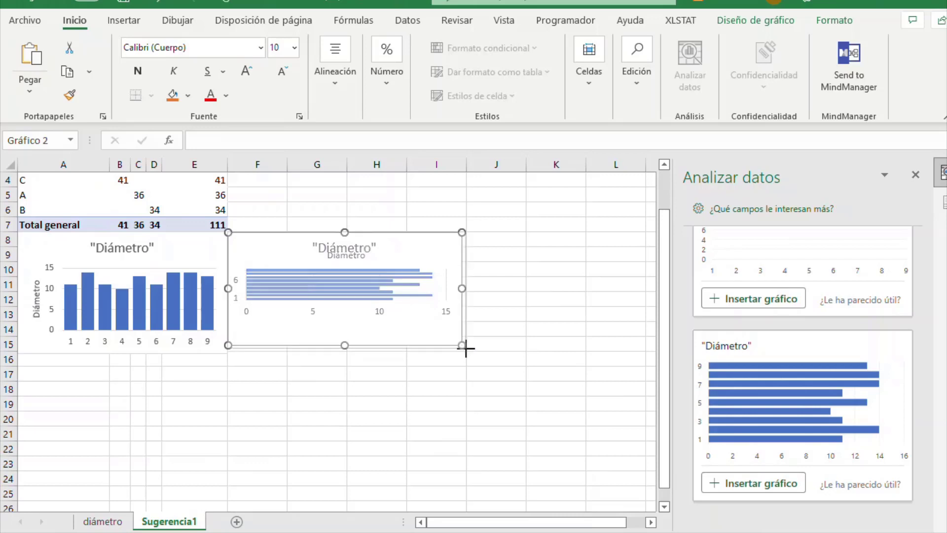
left_click_drag(461, 346, 466, 349)
left_click(459, 390)
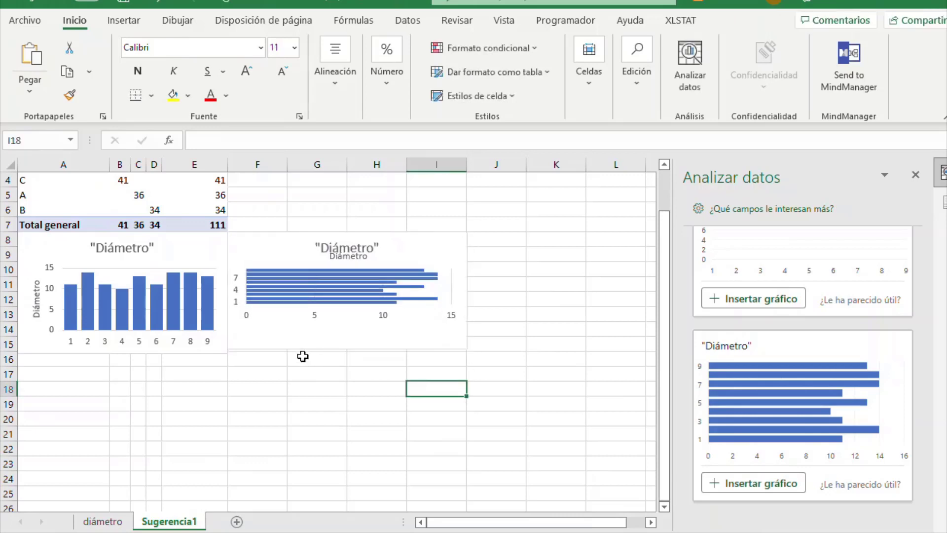
left_click(320, 344)
left_click_drag(348, 348, 349, 356)
left_click(354, 404)
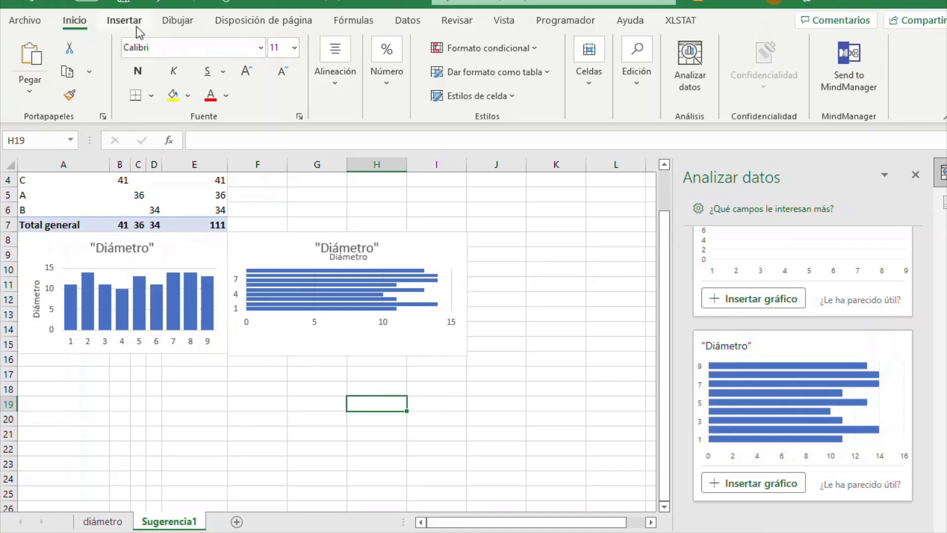
left_click(397, 21)
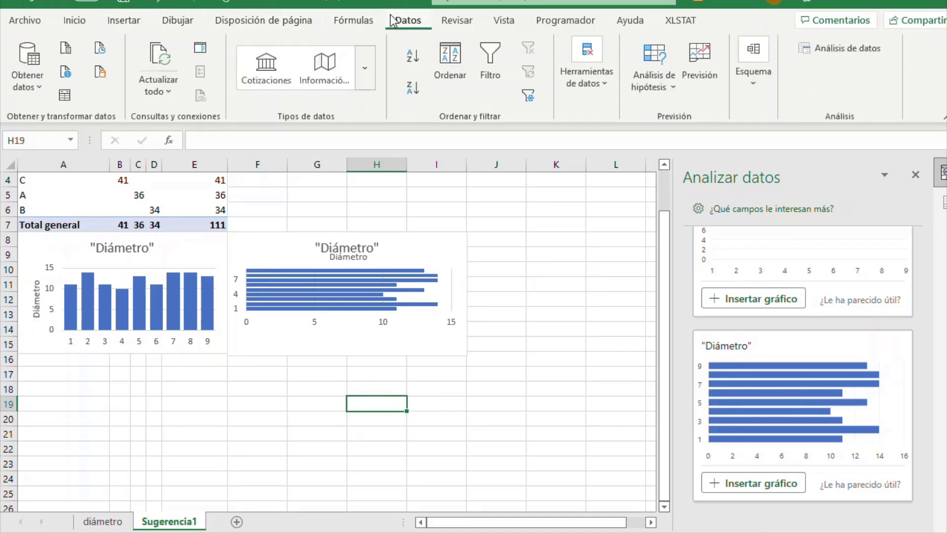
left_click(823, 54)
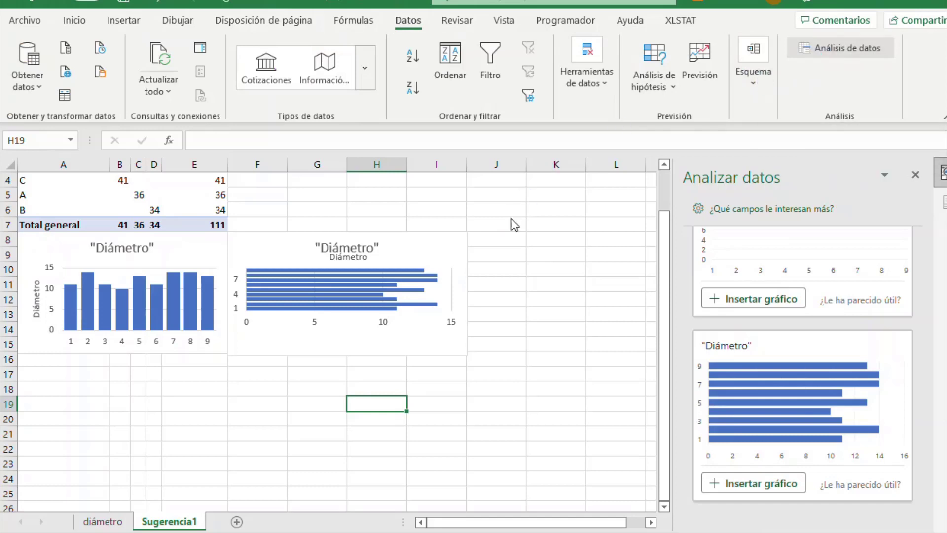
left_click_drag(584, 200, 582, 215)
scroll(583, 207, "up", 3)
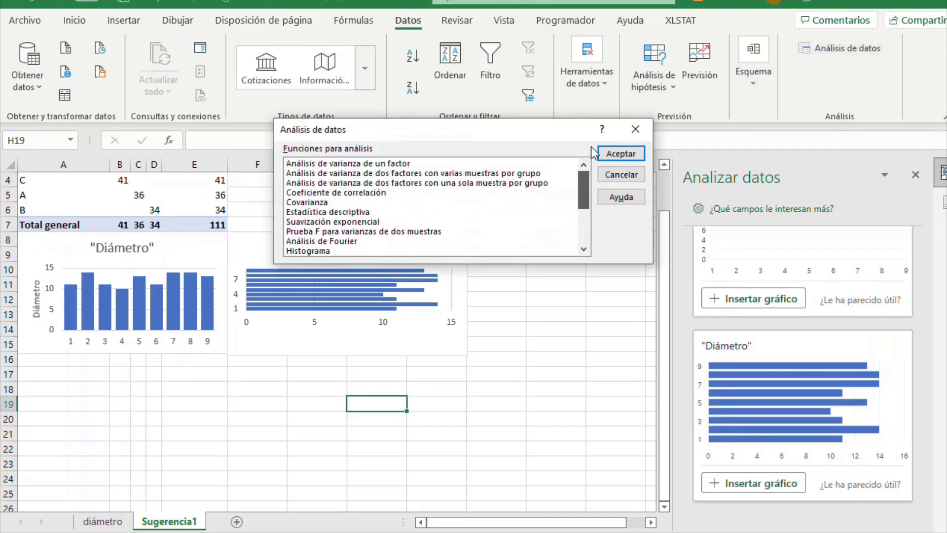
left_click(635, 129)
left_click(90, 22)
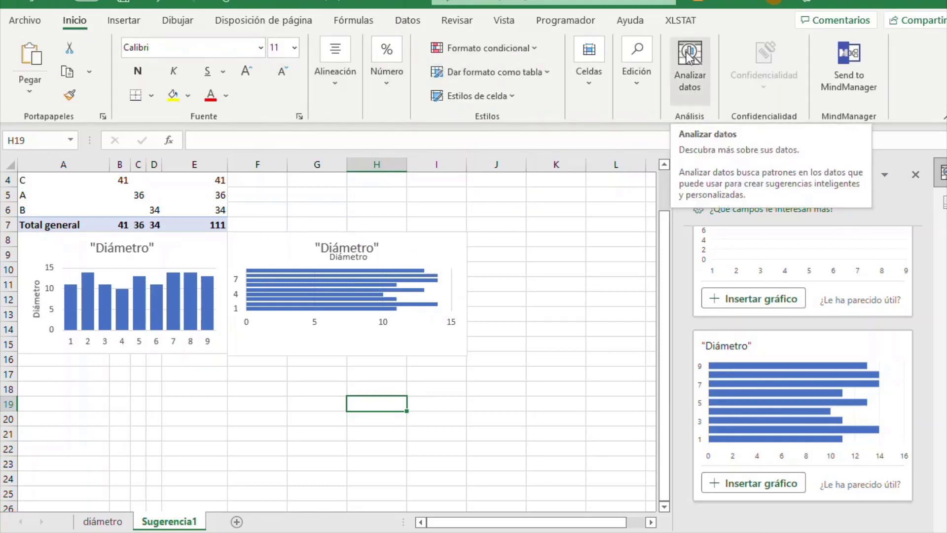
scroll(767, 444, "up", 3)
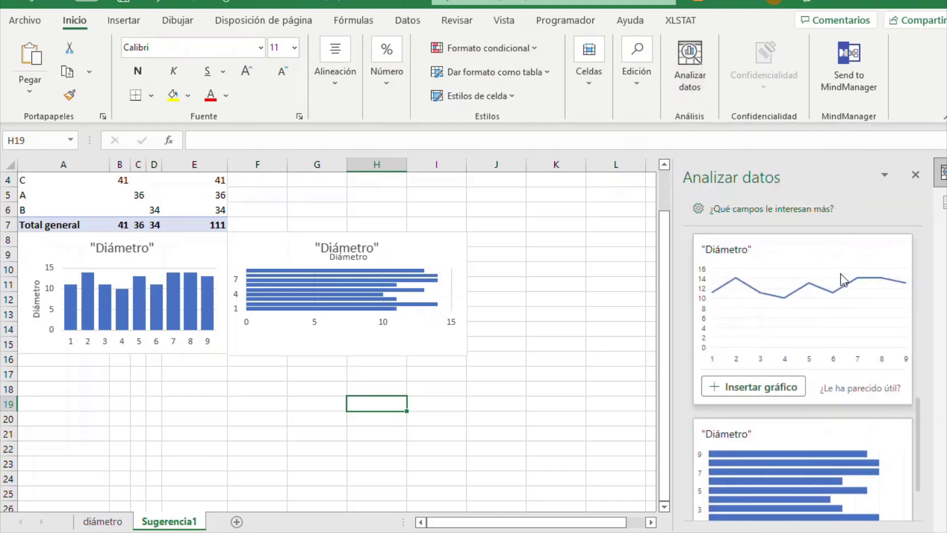
scroll(842, 275, "up", 3)
scroll(831, 302, "up", 3)
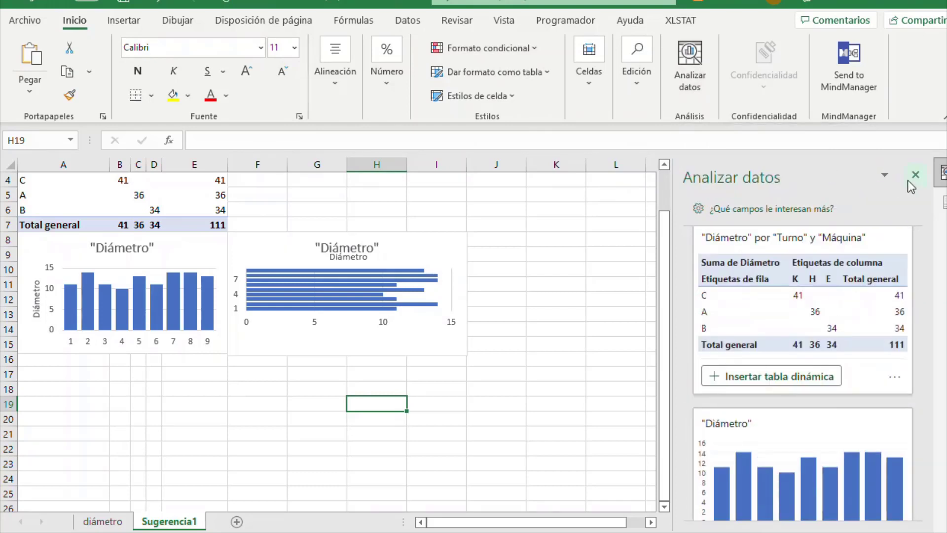